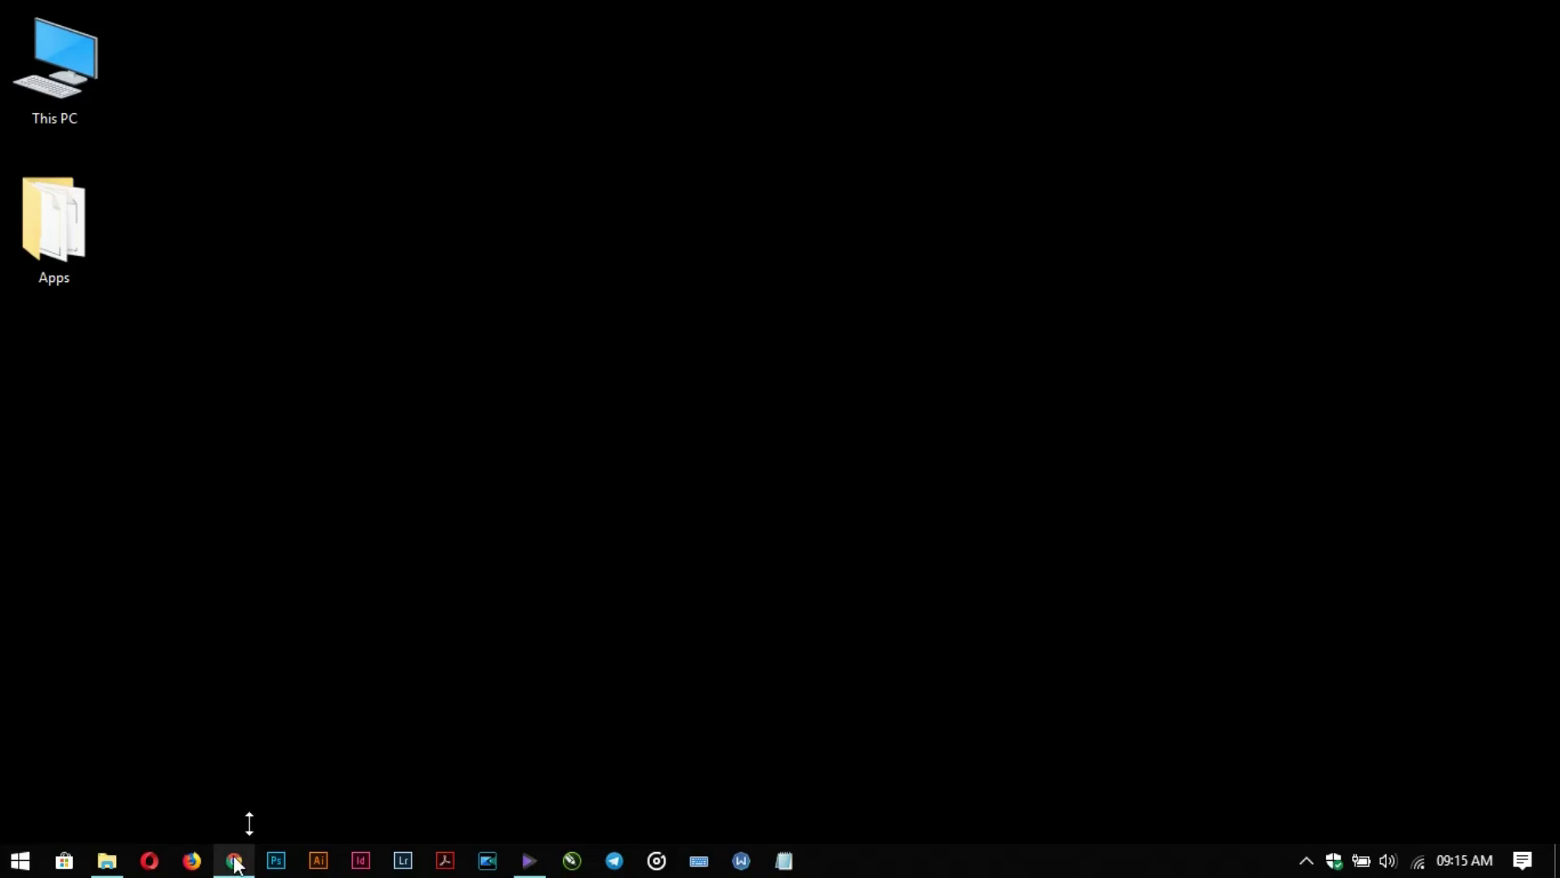
# Search Google in Chrome for 'app shell ext' and open the ApkShellExt2 website result.
pyautogui.click(233, 860)
pyautogui.click(627, 470)
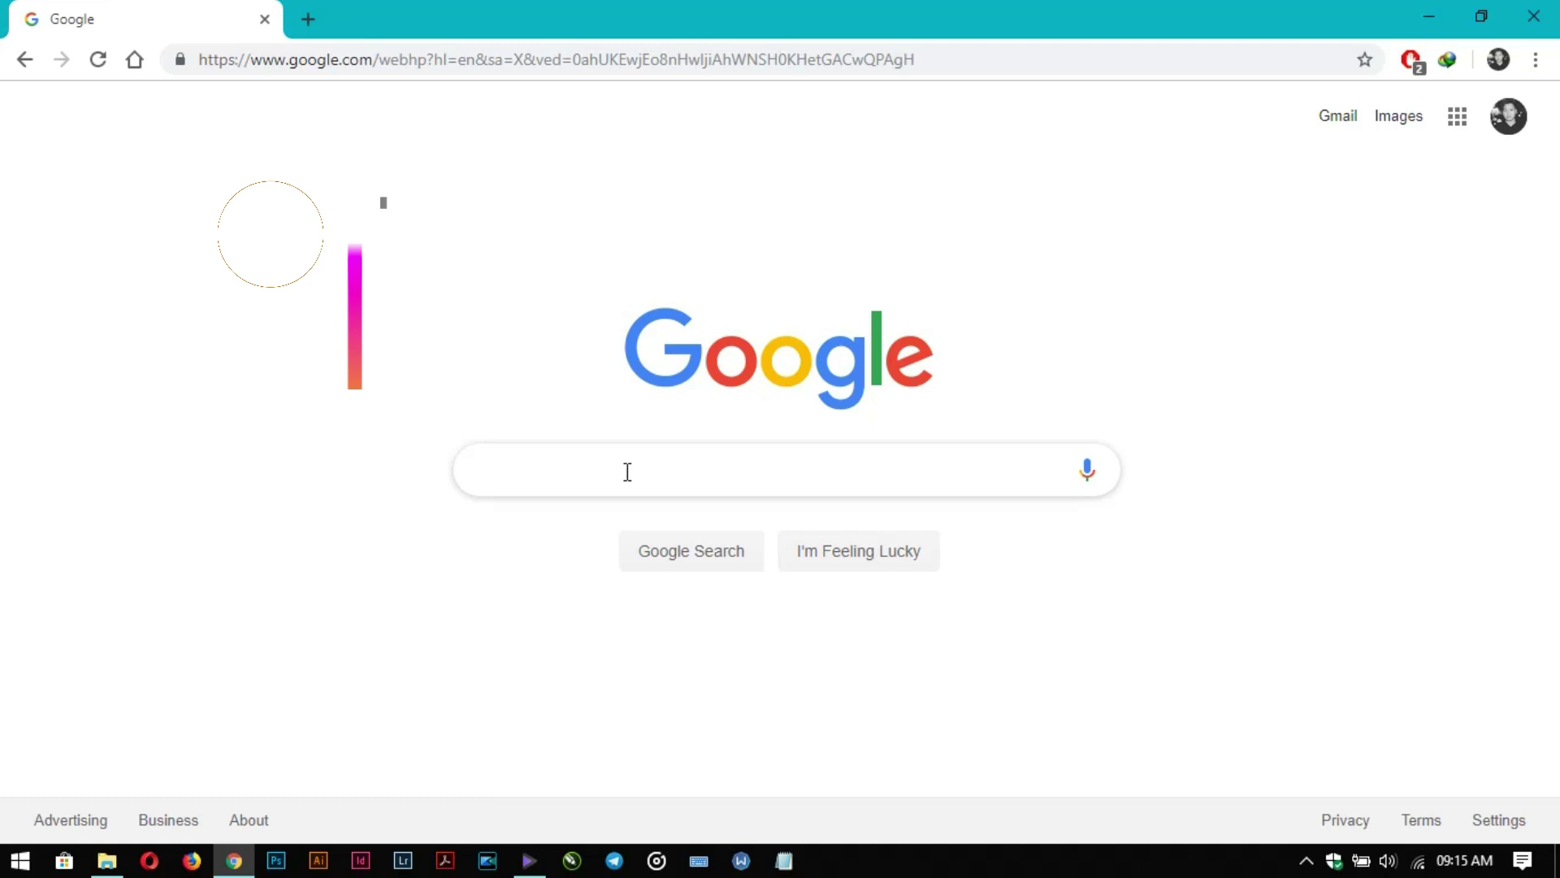
pyautogui.write('app s')
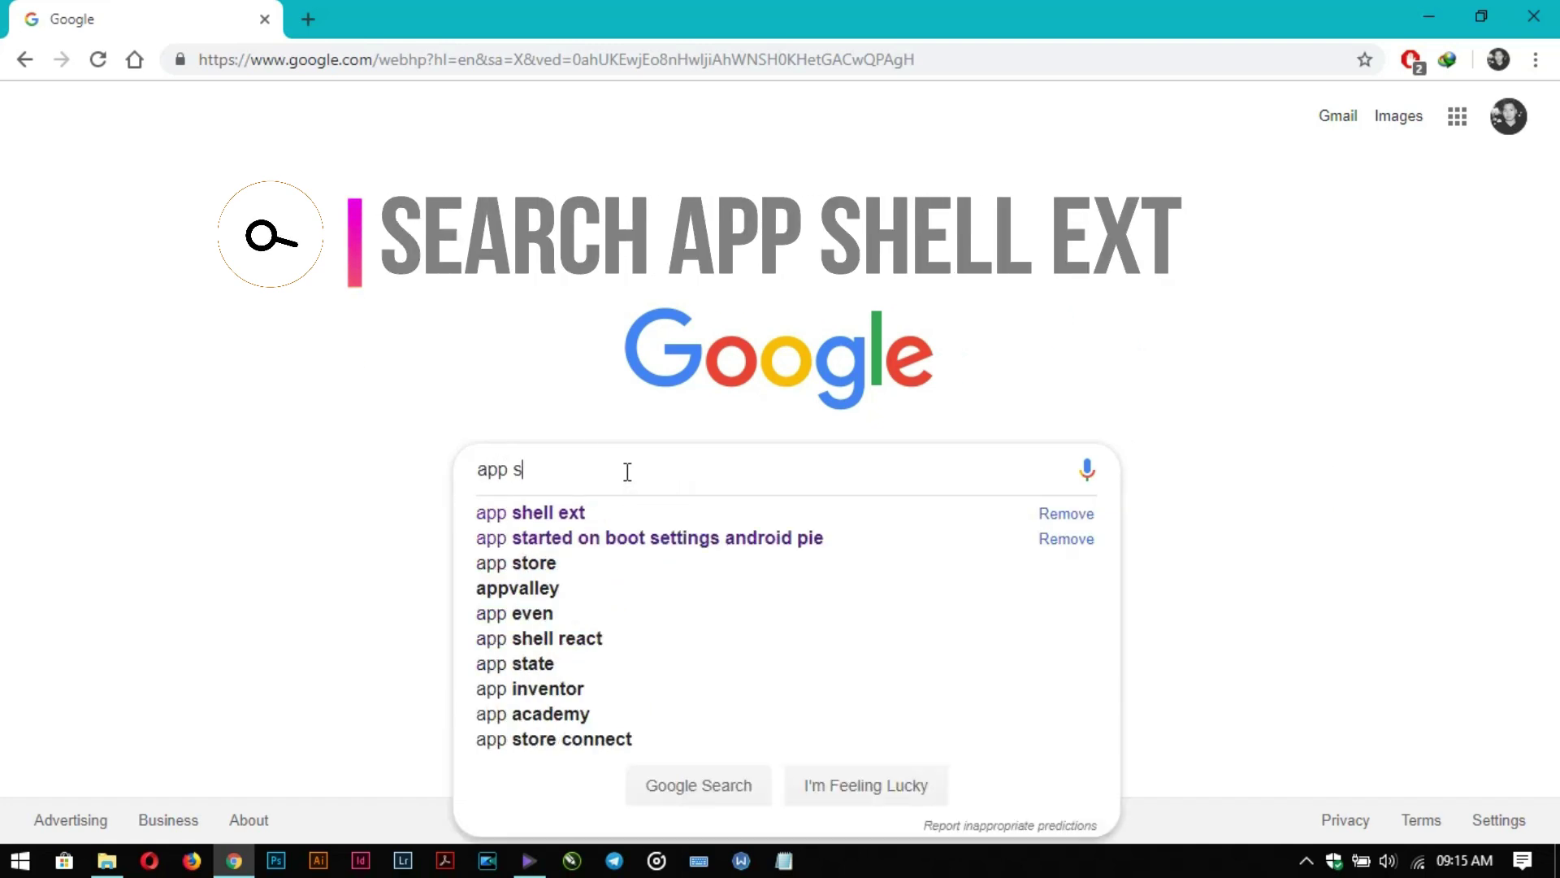
pyautogui.write('hell ext')
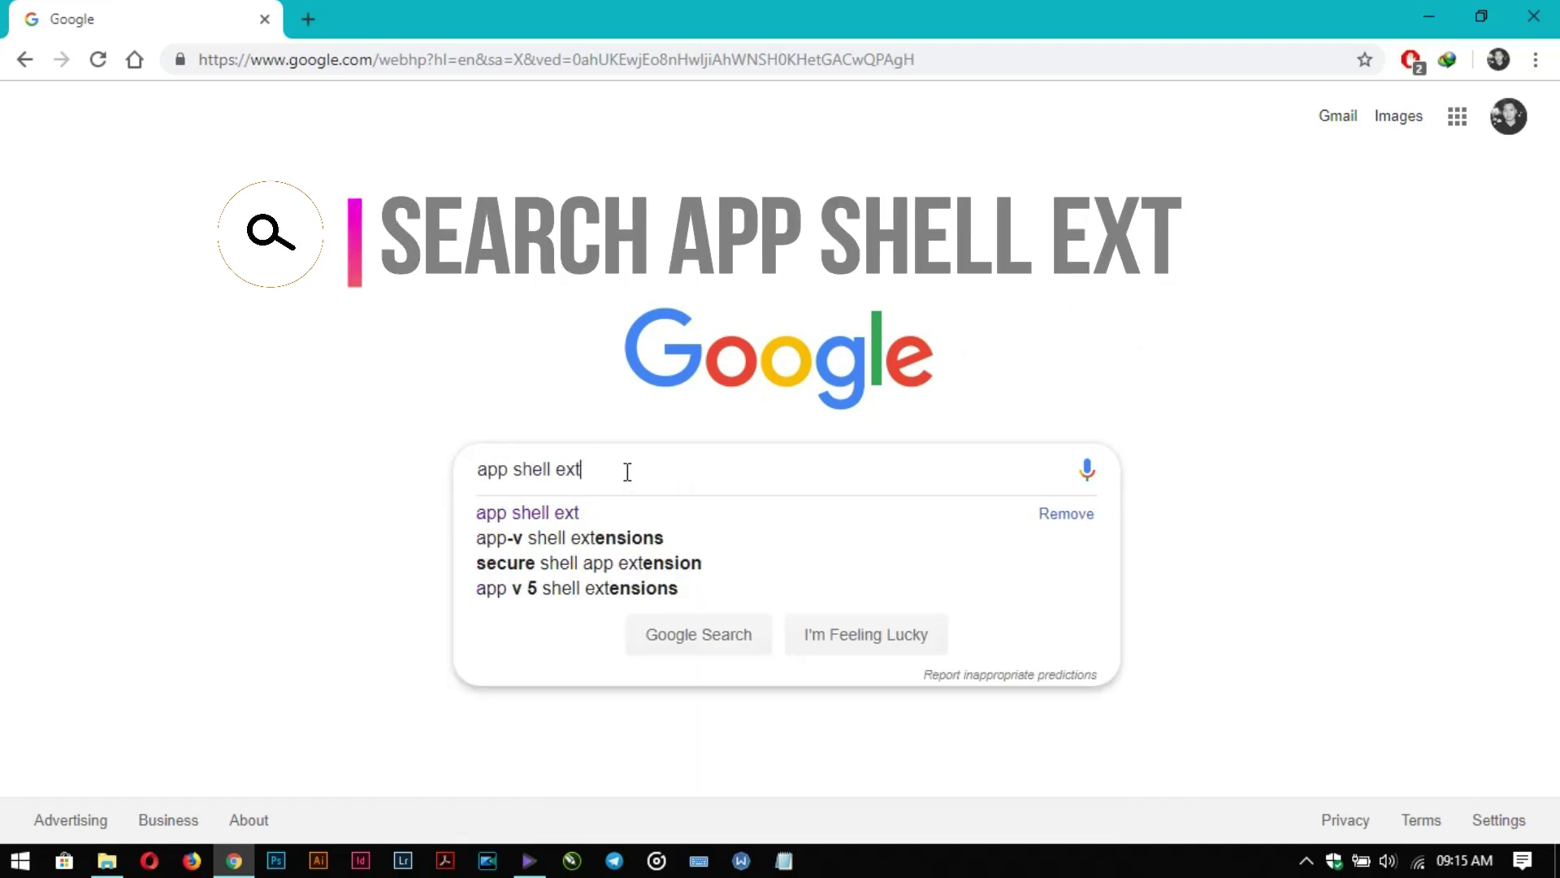
pyautogui.press('Return')
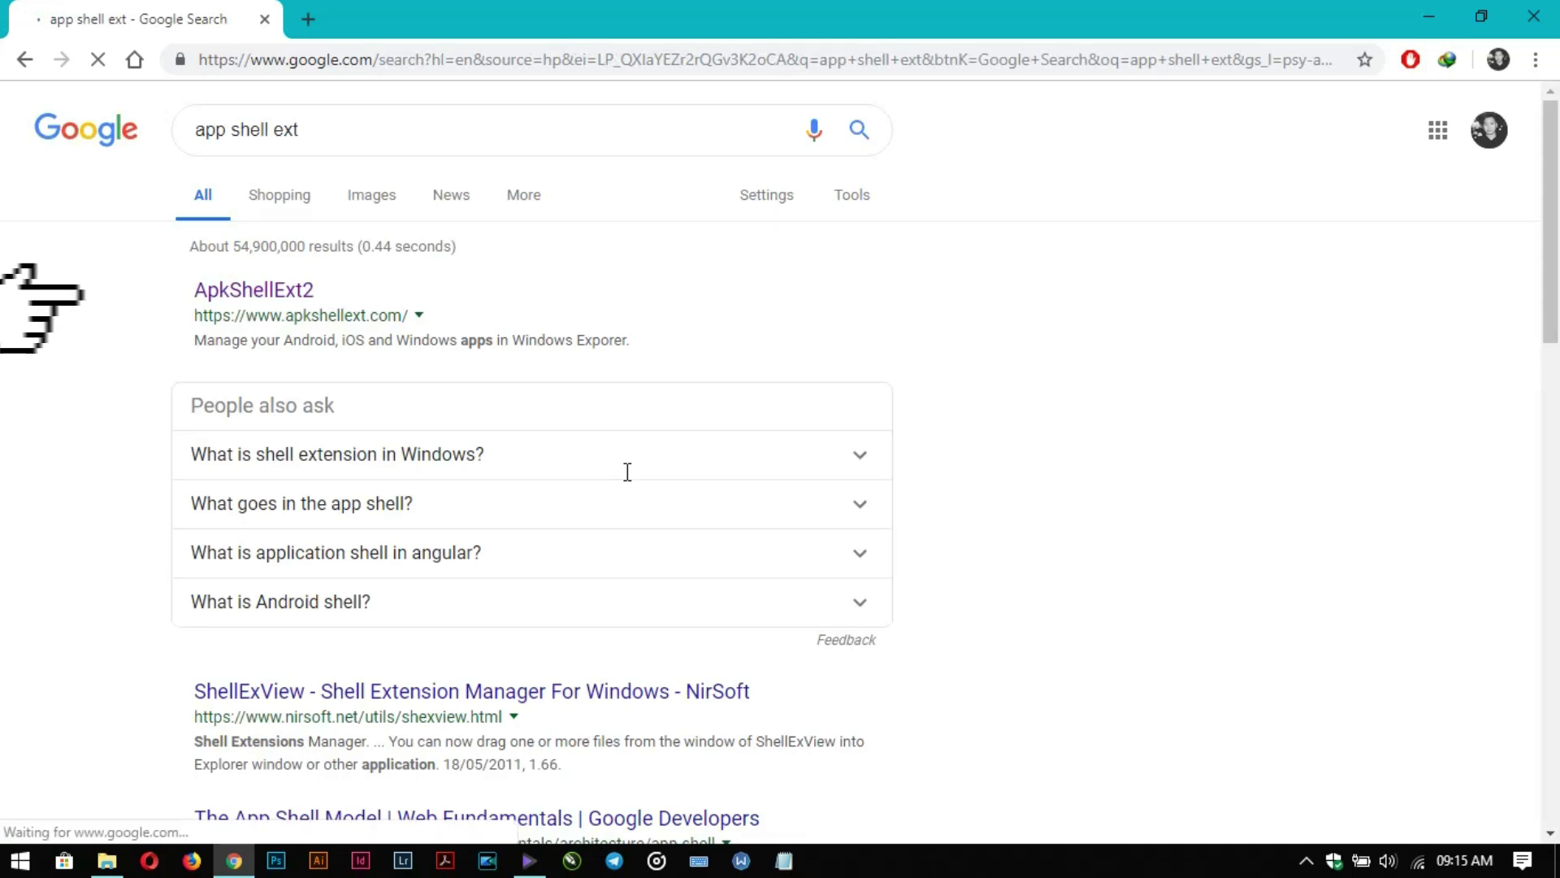
pyautogui.click(260, 292)
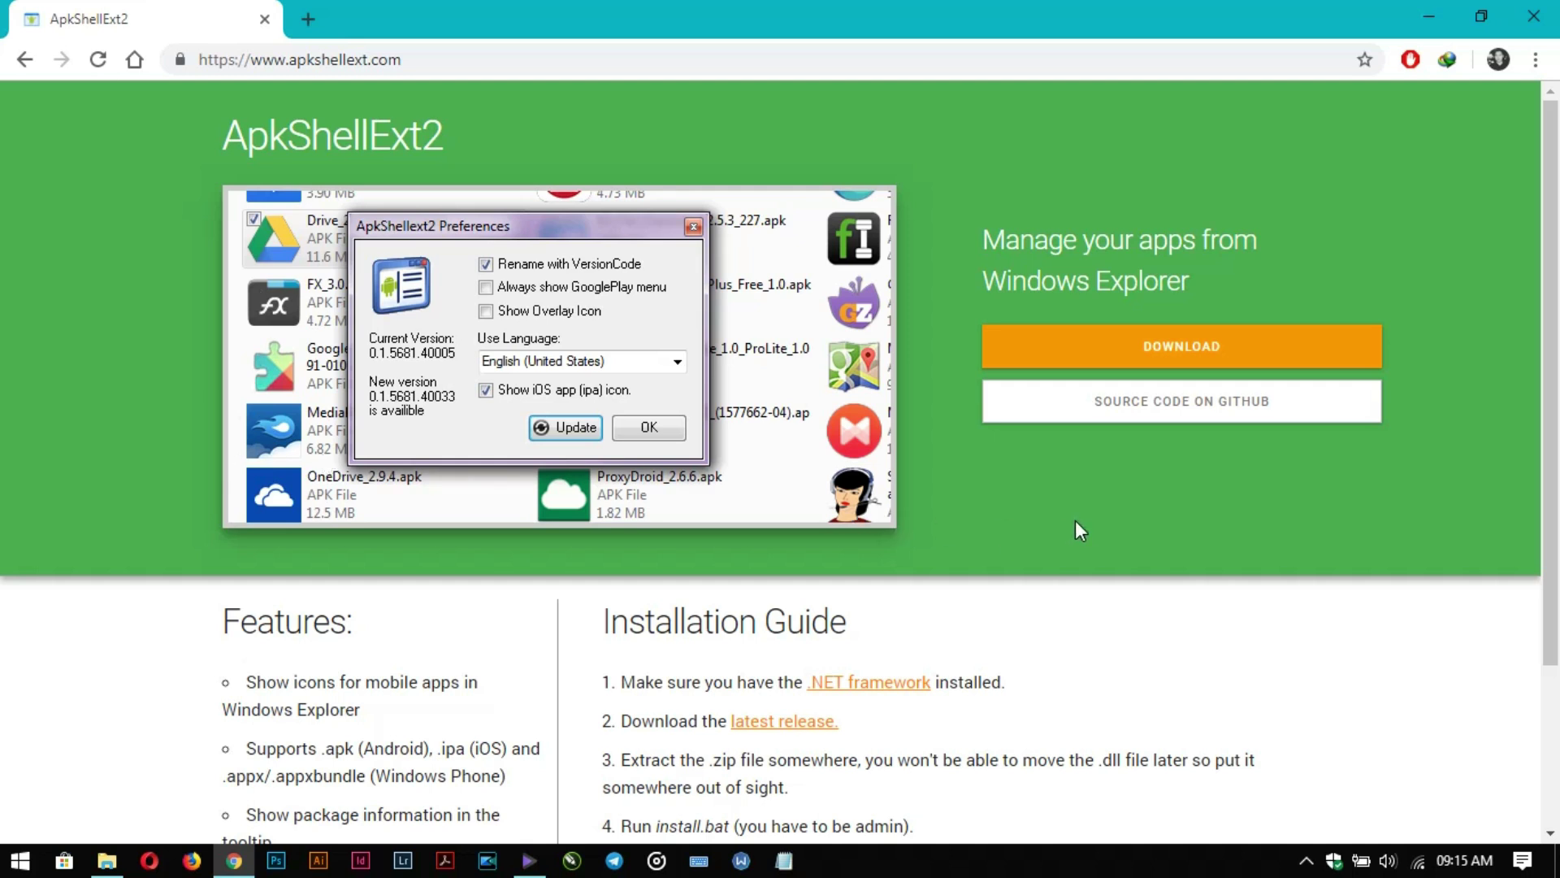
pyautogui.scroll(-1, 1075, 522)
pyautogui.scroll(-1, 1075, 522)
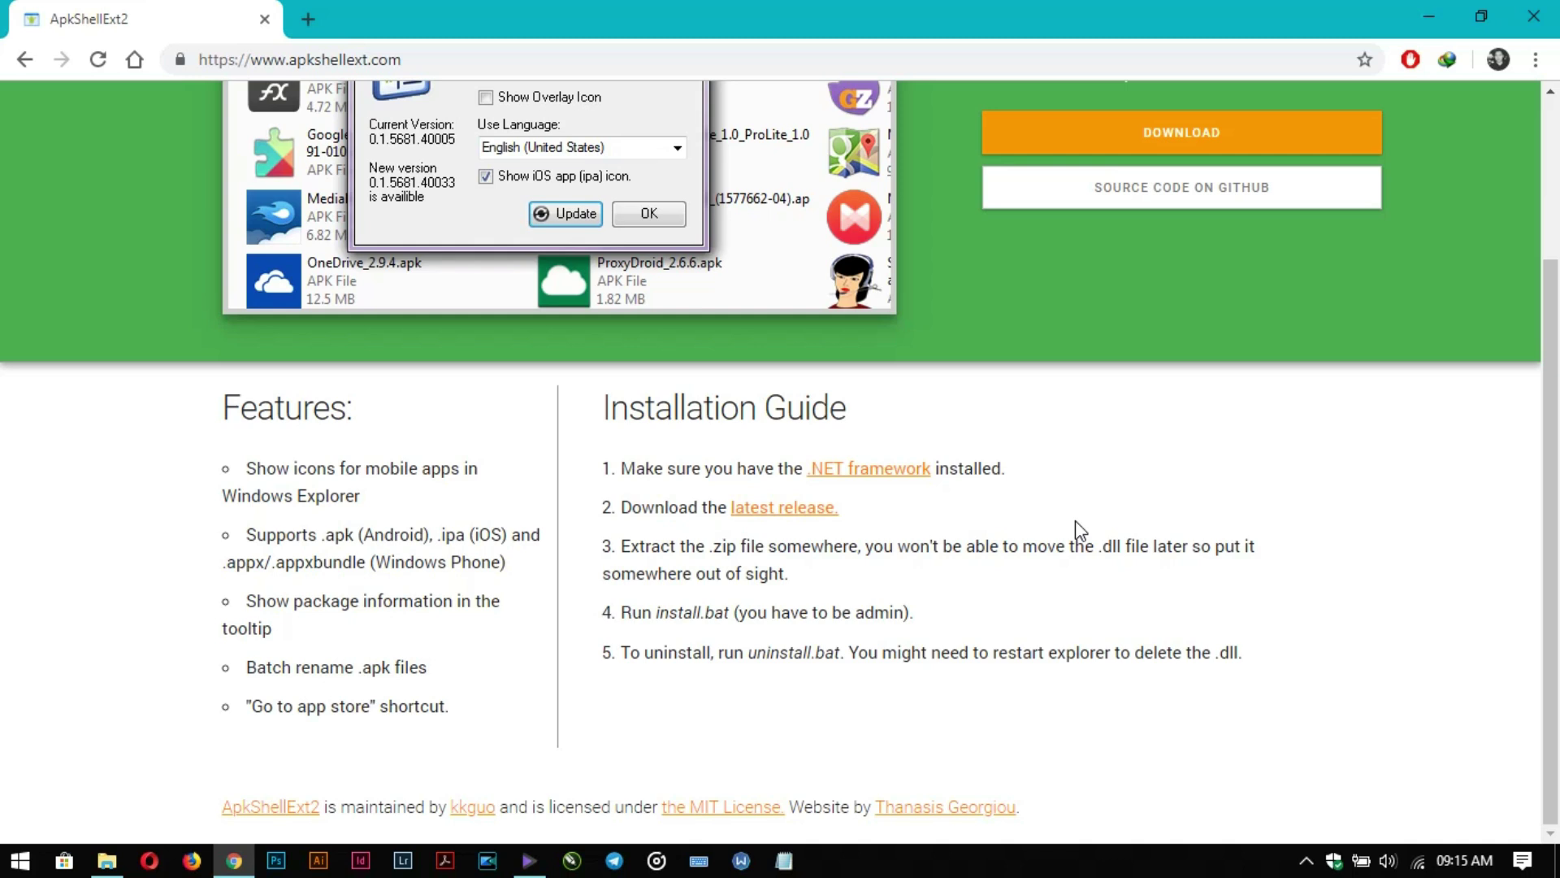
pyautogui.scroll(2, 1075, 520)
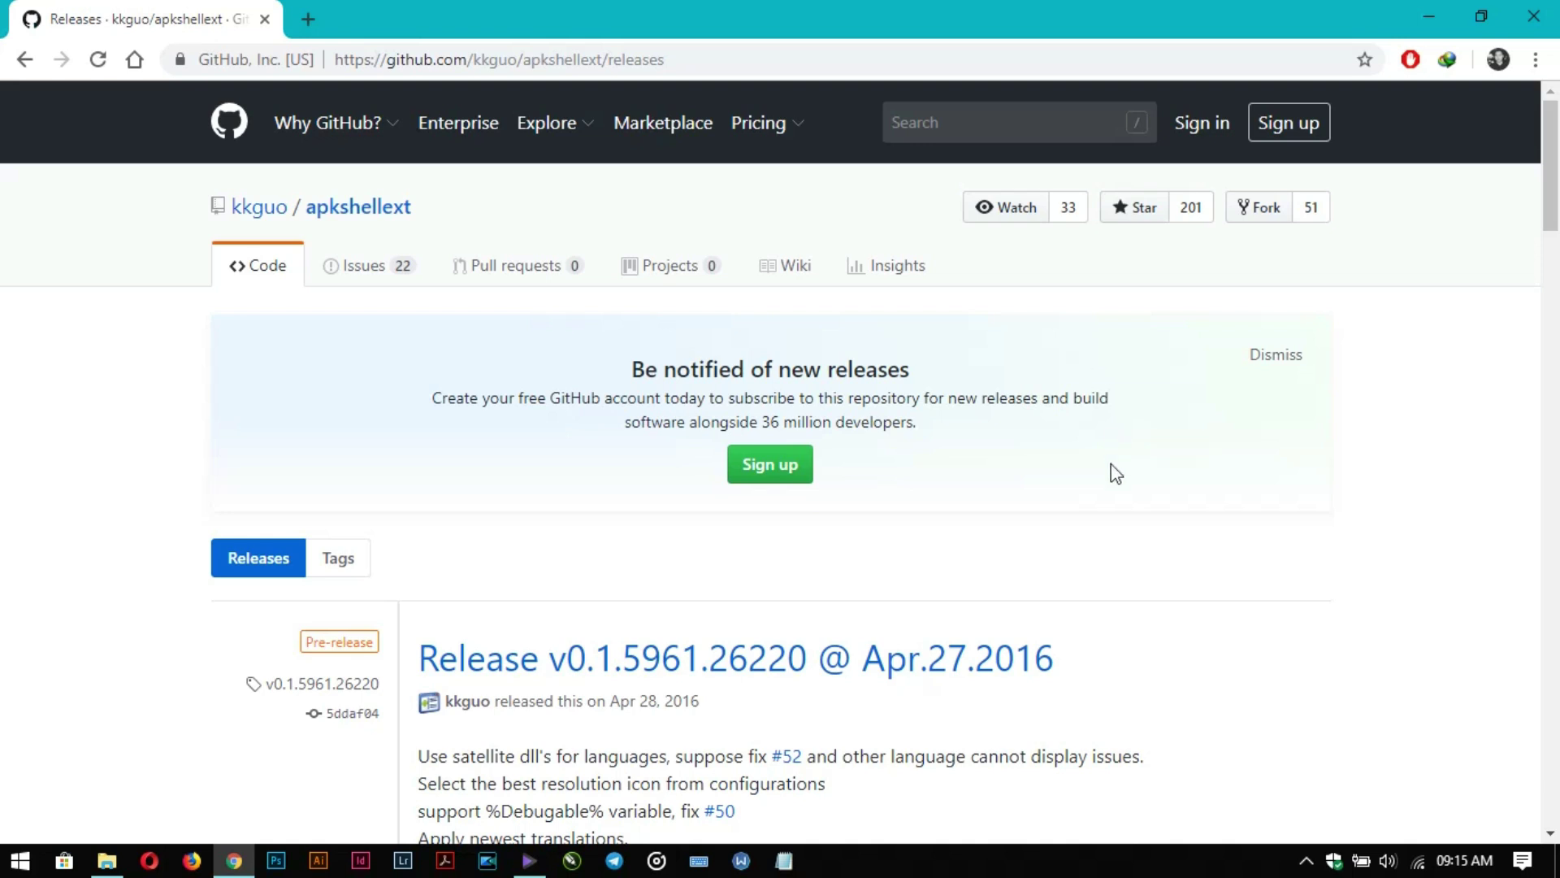
pyautogui.scroll(-1, 1094, 505)
pyautogui.scroll(-2, 1094, 504)
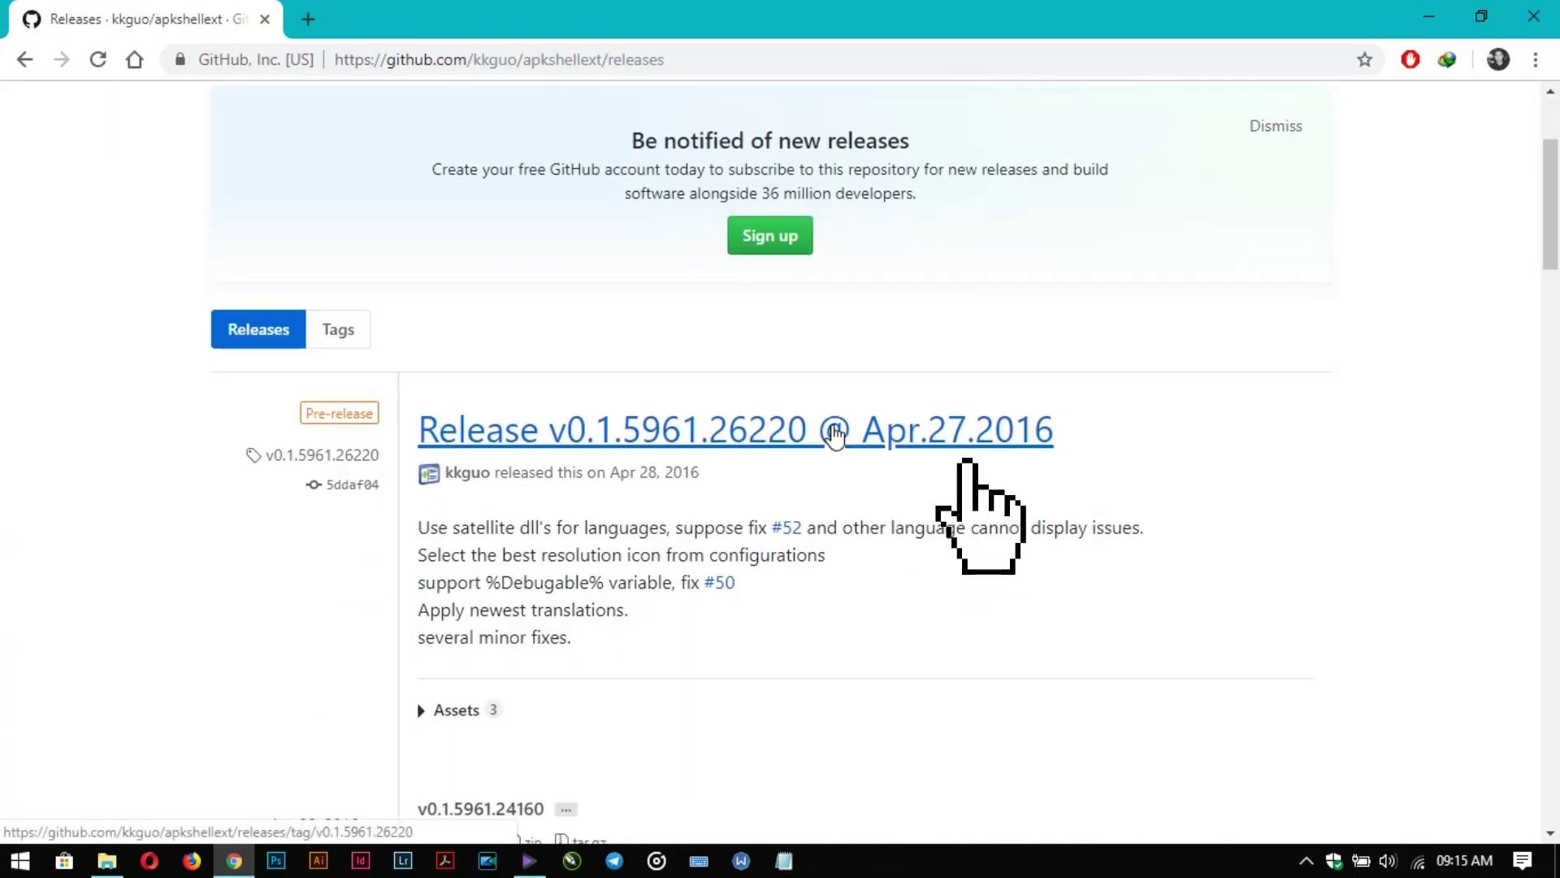
# Open release v0.1.5961.26220 and download its apkshellext2_0.1.5961.26220.zip asset.
pyautogui.click(834, 435)
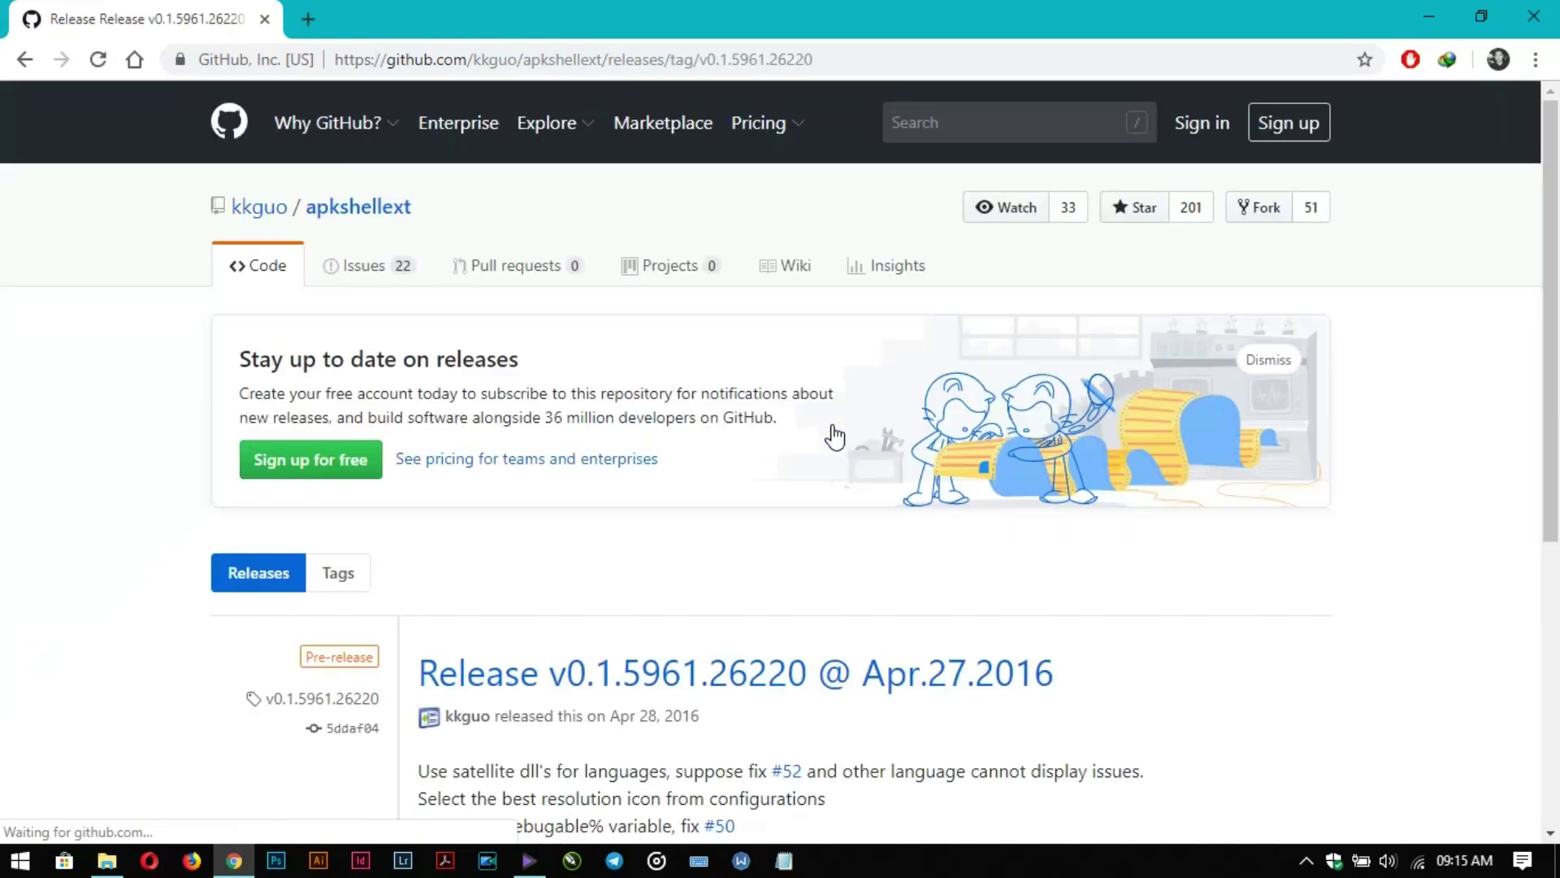
pyautogui.scroll(-2, 893, 561)
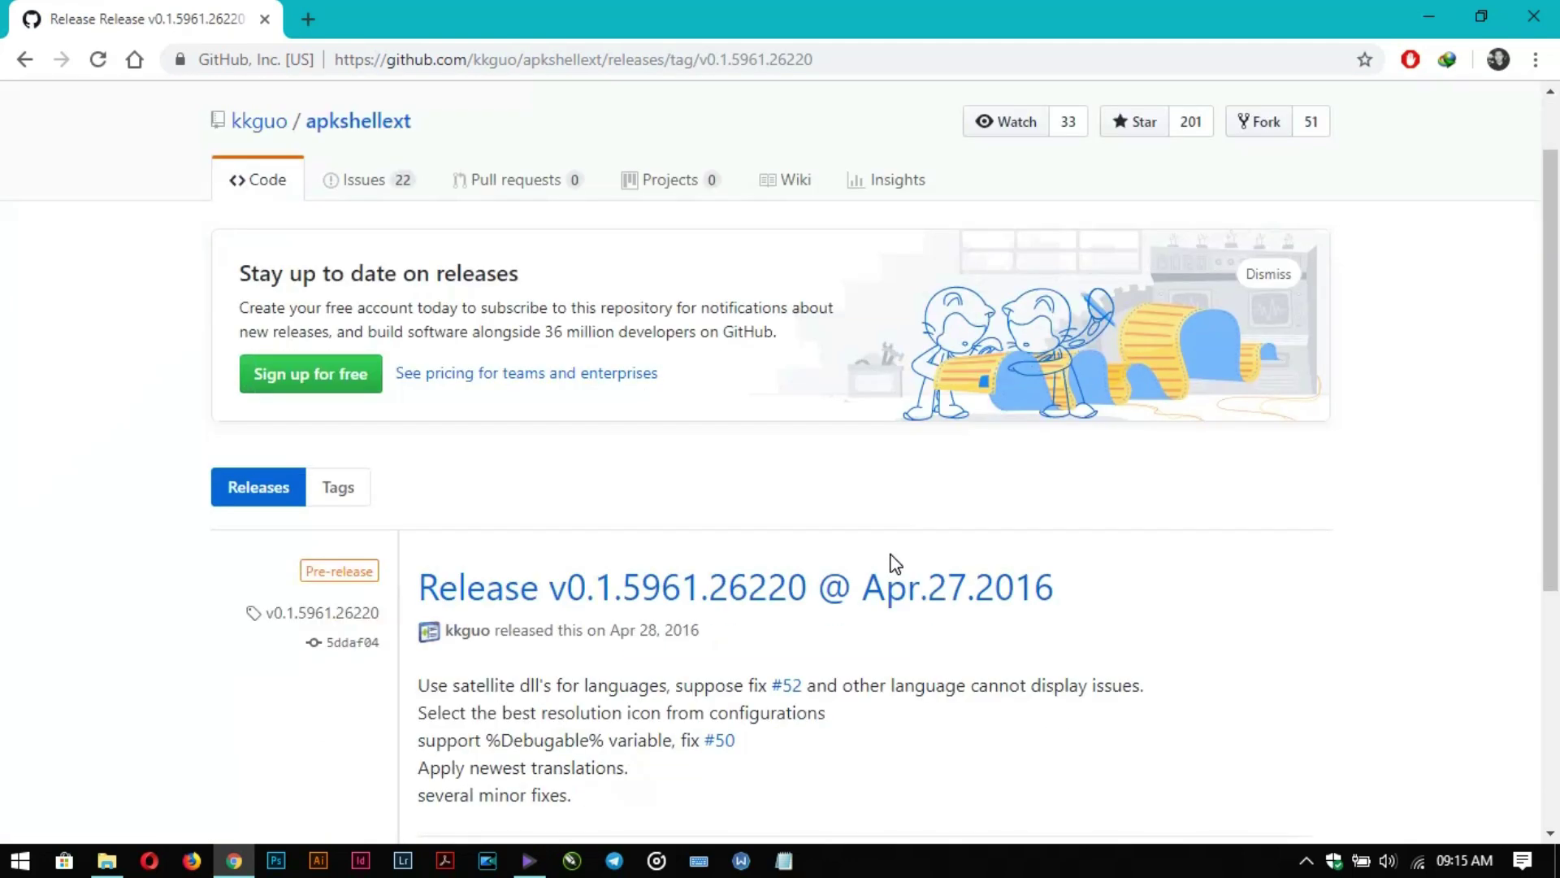
pyautogui.scroll(-1, 894, 561)
pyautogui.scroll(-1, 893, 561)
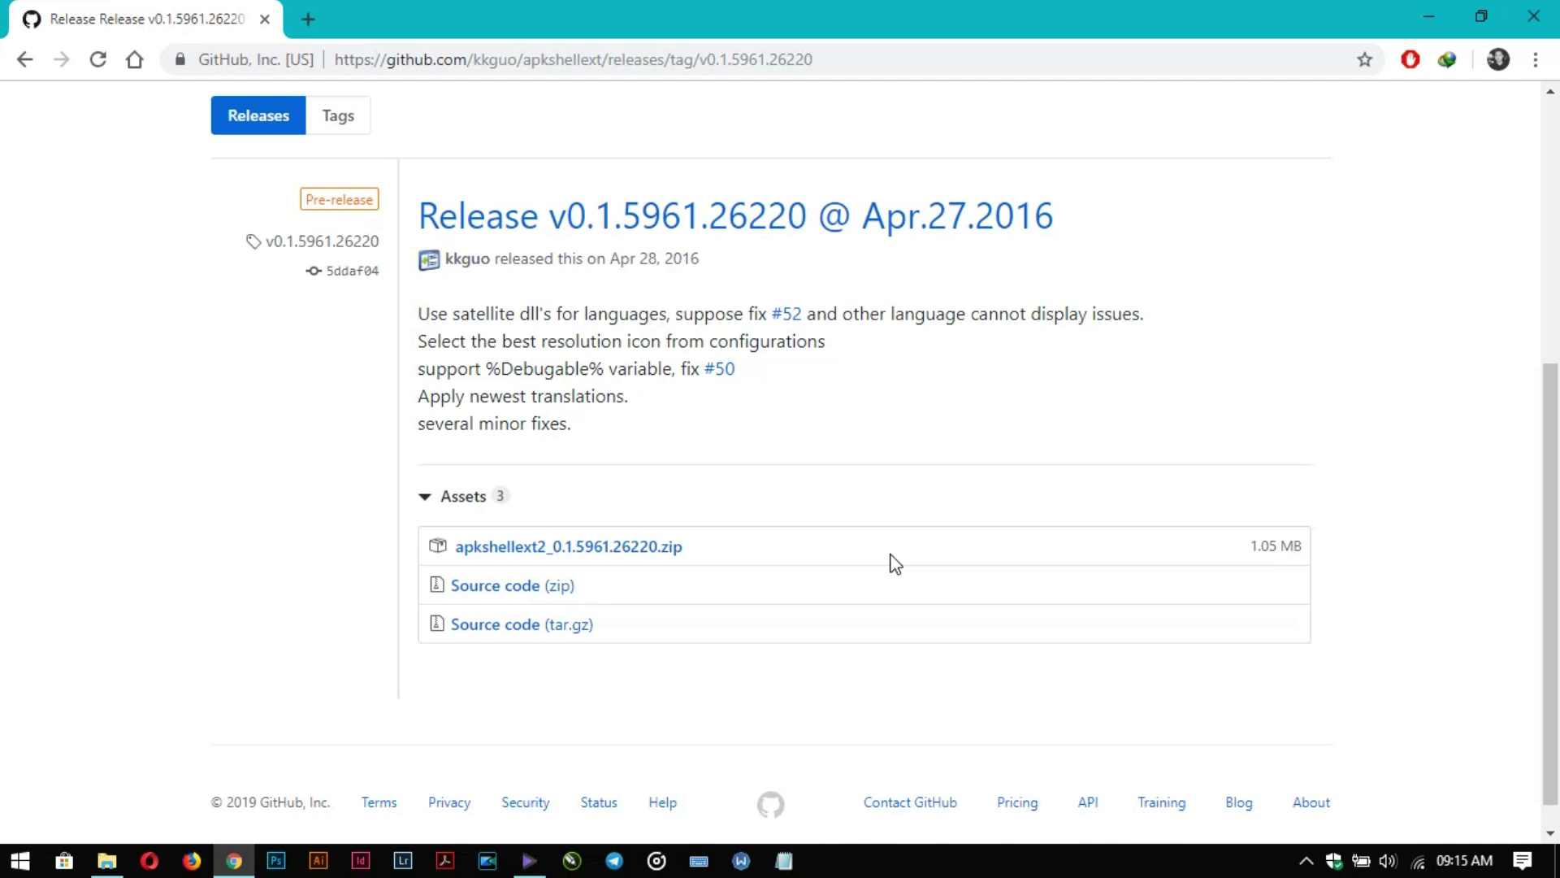
pyautogui.click(659, 555)
pyautogui.click(660, 555)
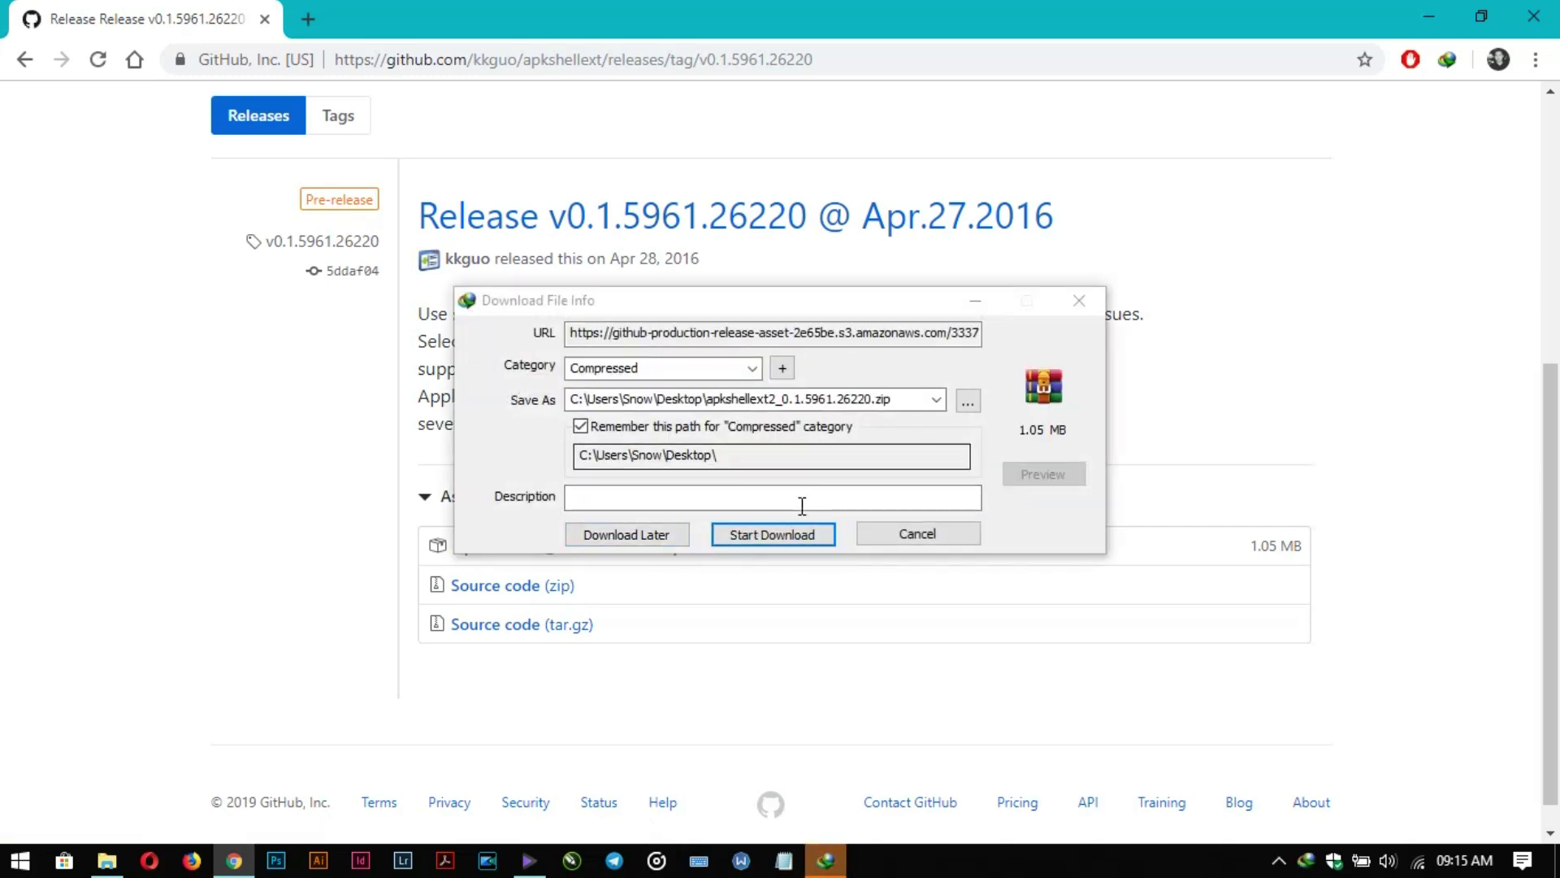
# Save the 1.05 MB apkshellext2 zip to the Desktop and close the completion notice.
pyautogui.click(782, 533)
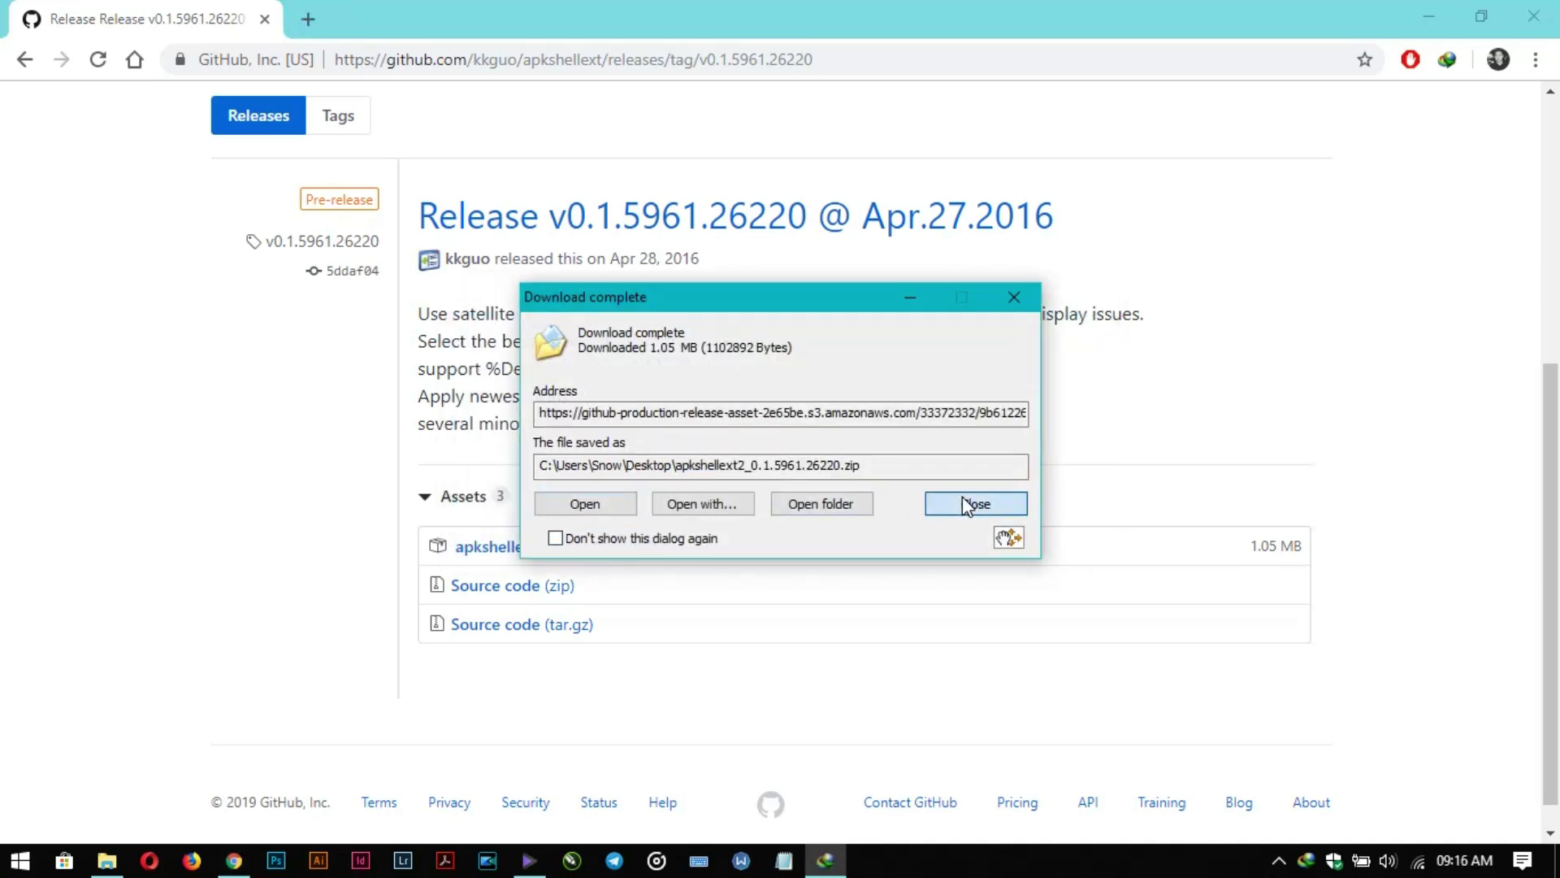
pyautogui.click(962, 495)
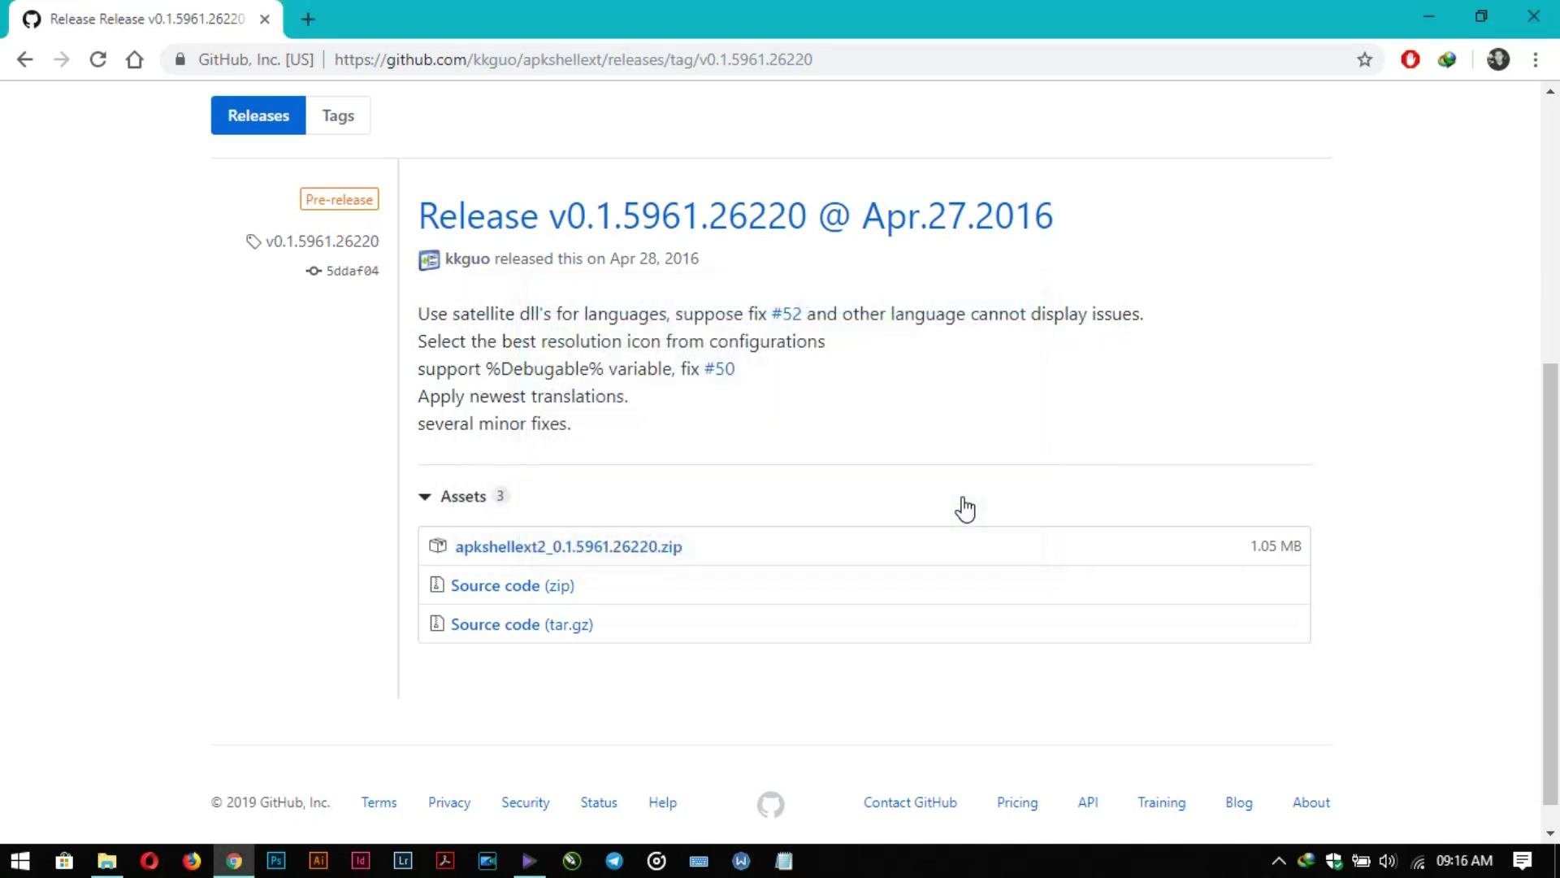
# Close Chrome, then view the Apps folder's blank .apk icons and close it.
pyautogui.click(1540, 15)
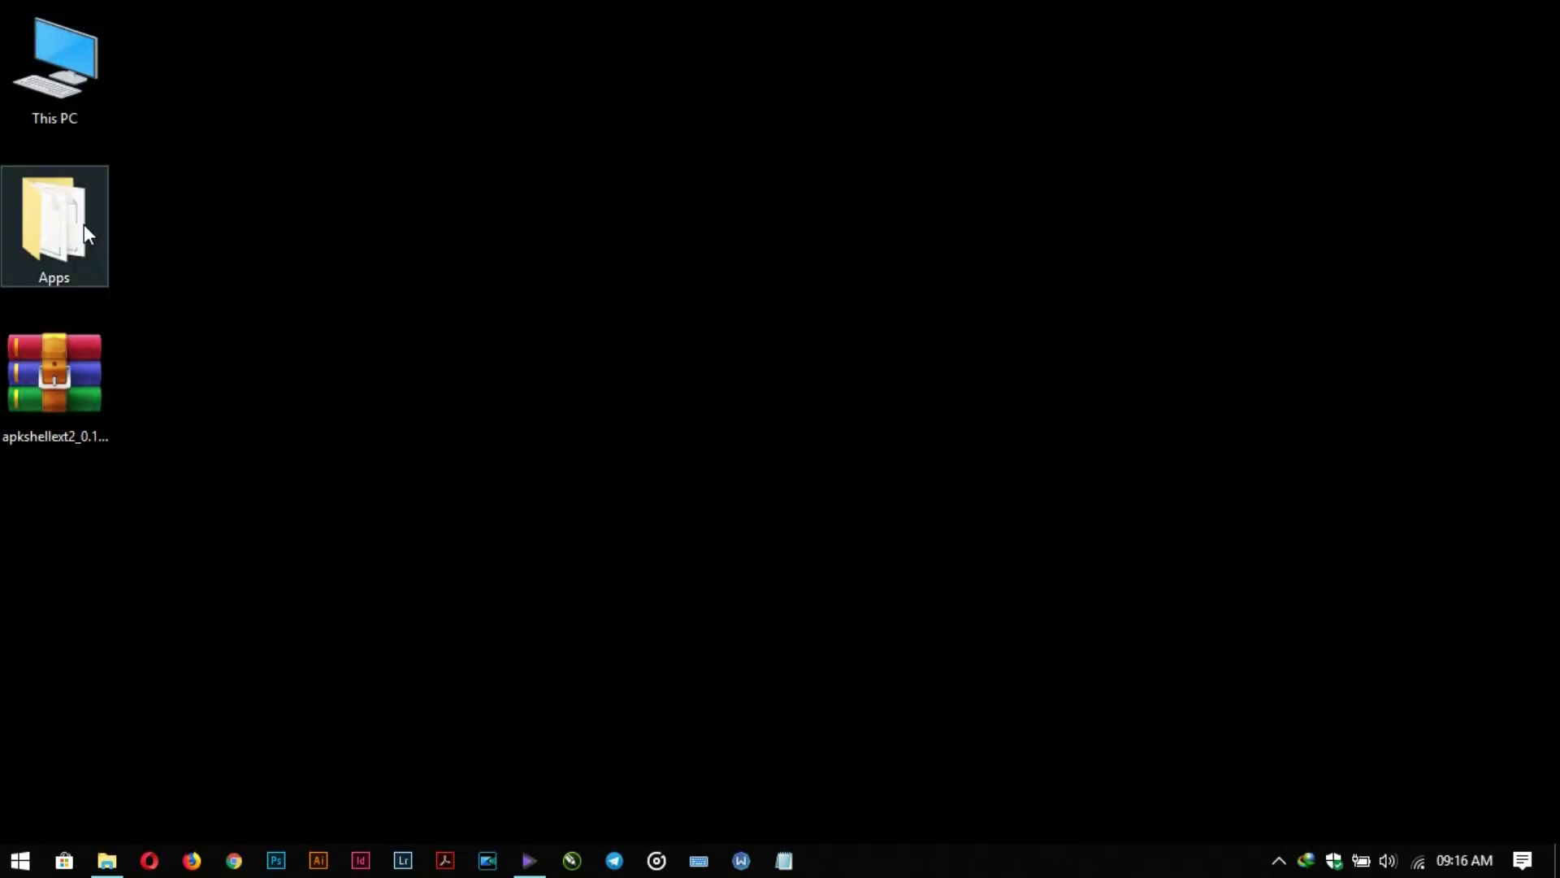
pyautogui.click(91, 403)
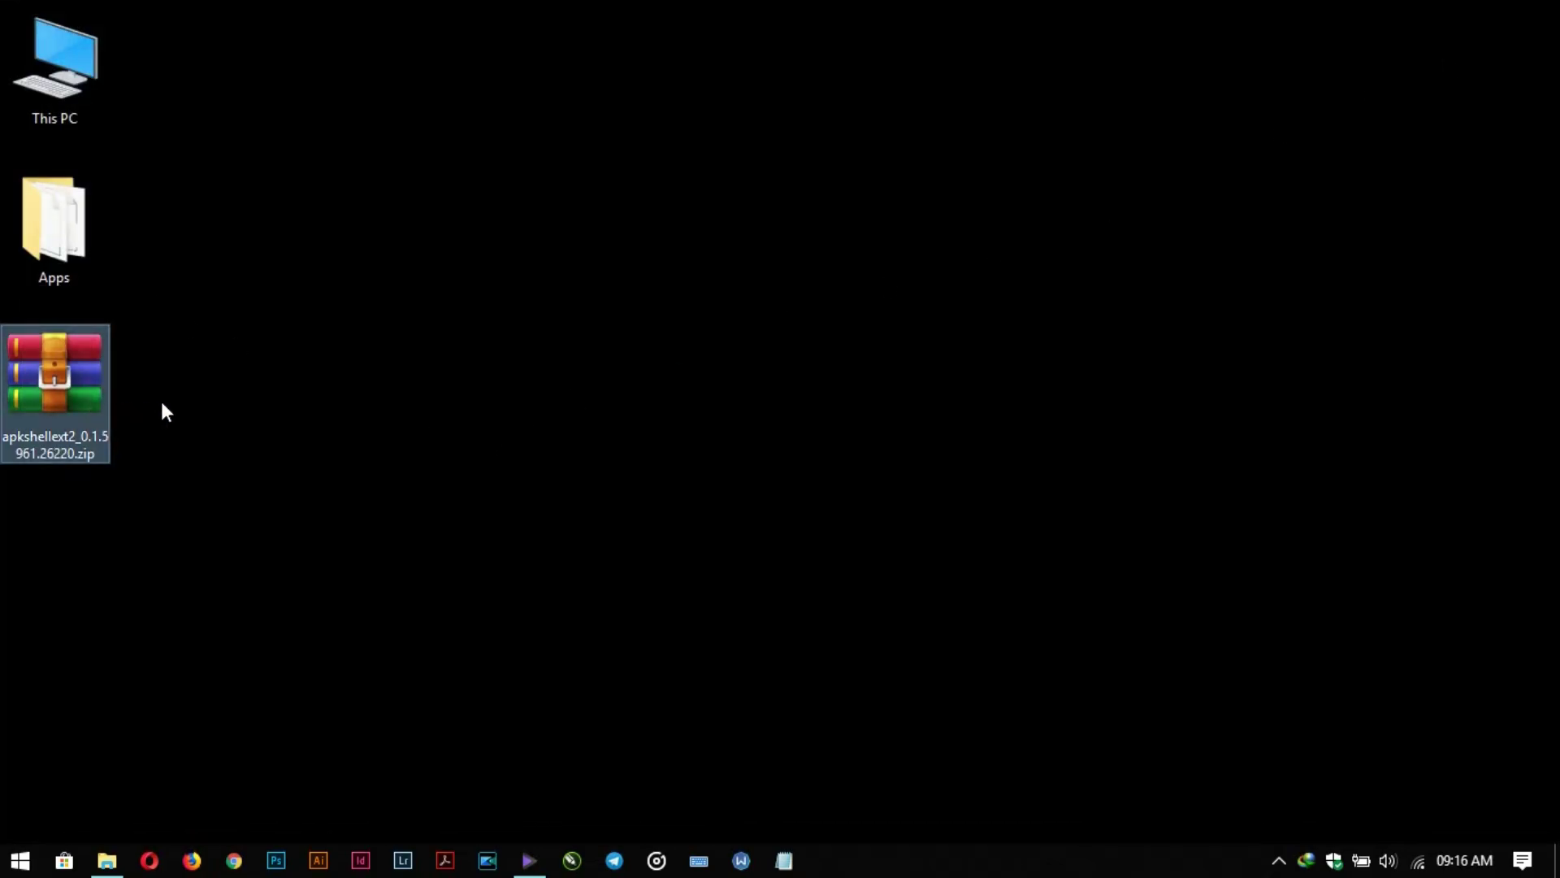
pyautogui.click(67, 221)
pyautogui.doubleClick(60, 218)
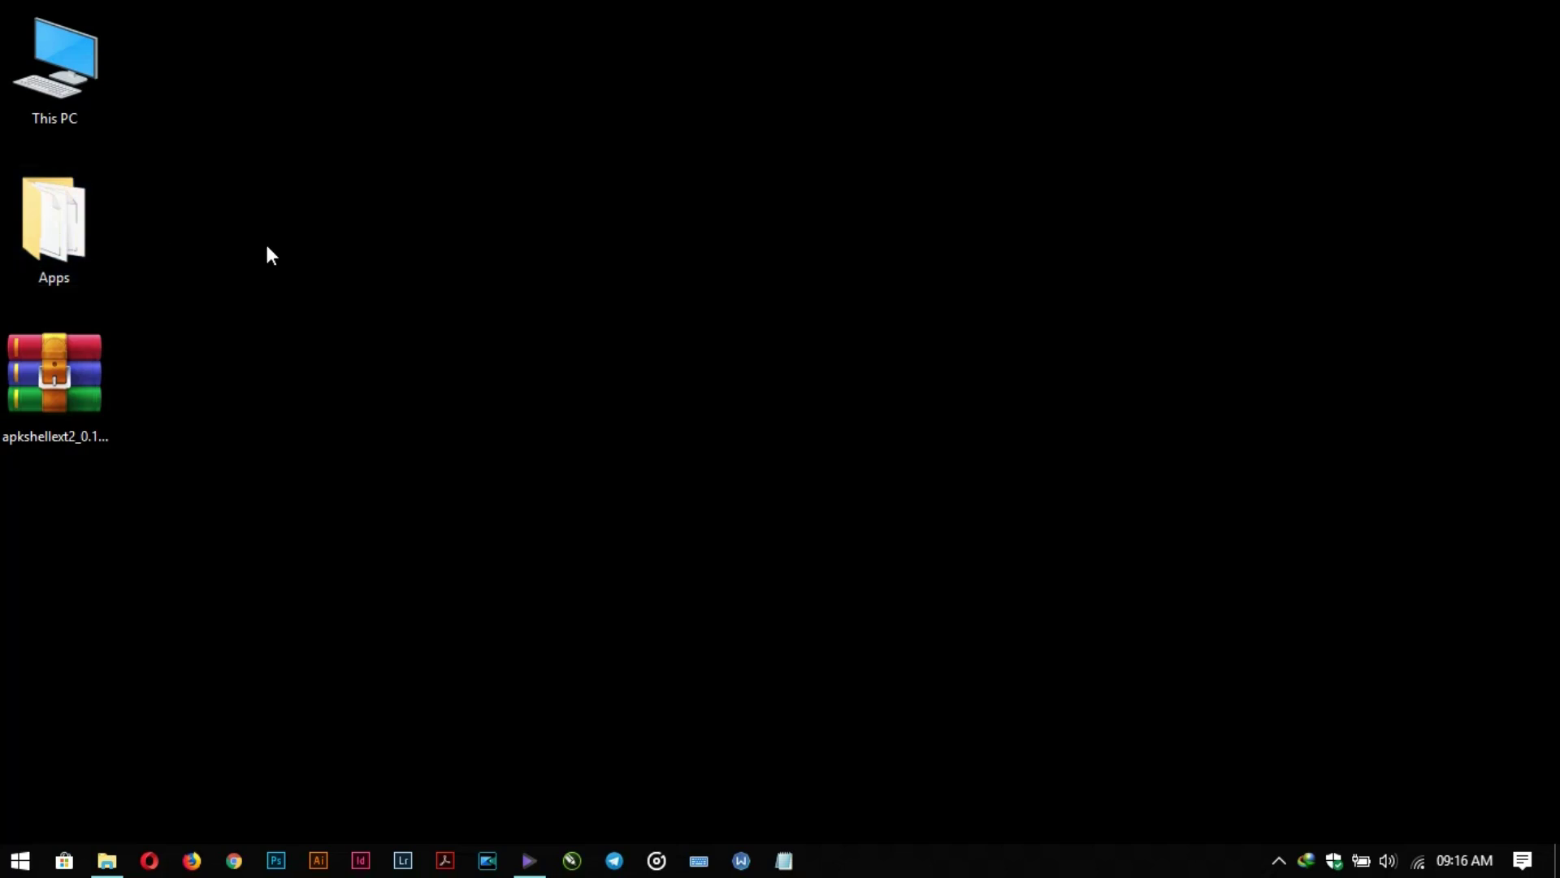
pyautogui.scroll(-1, 579, 380)
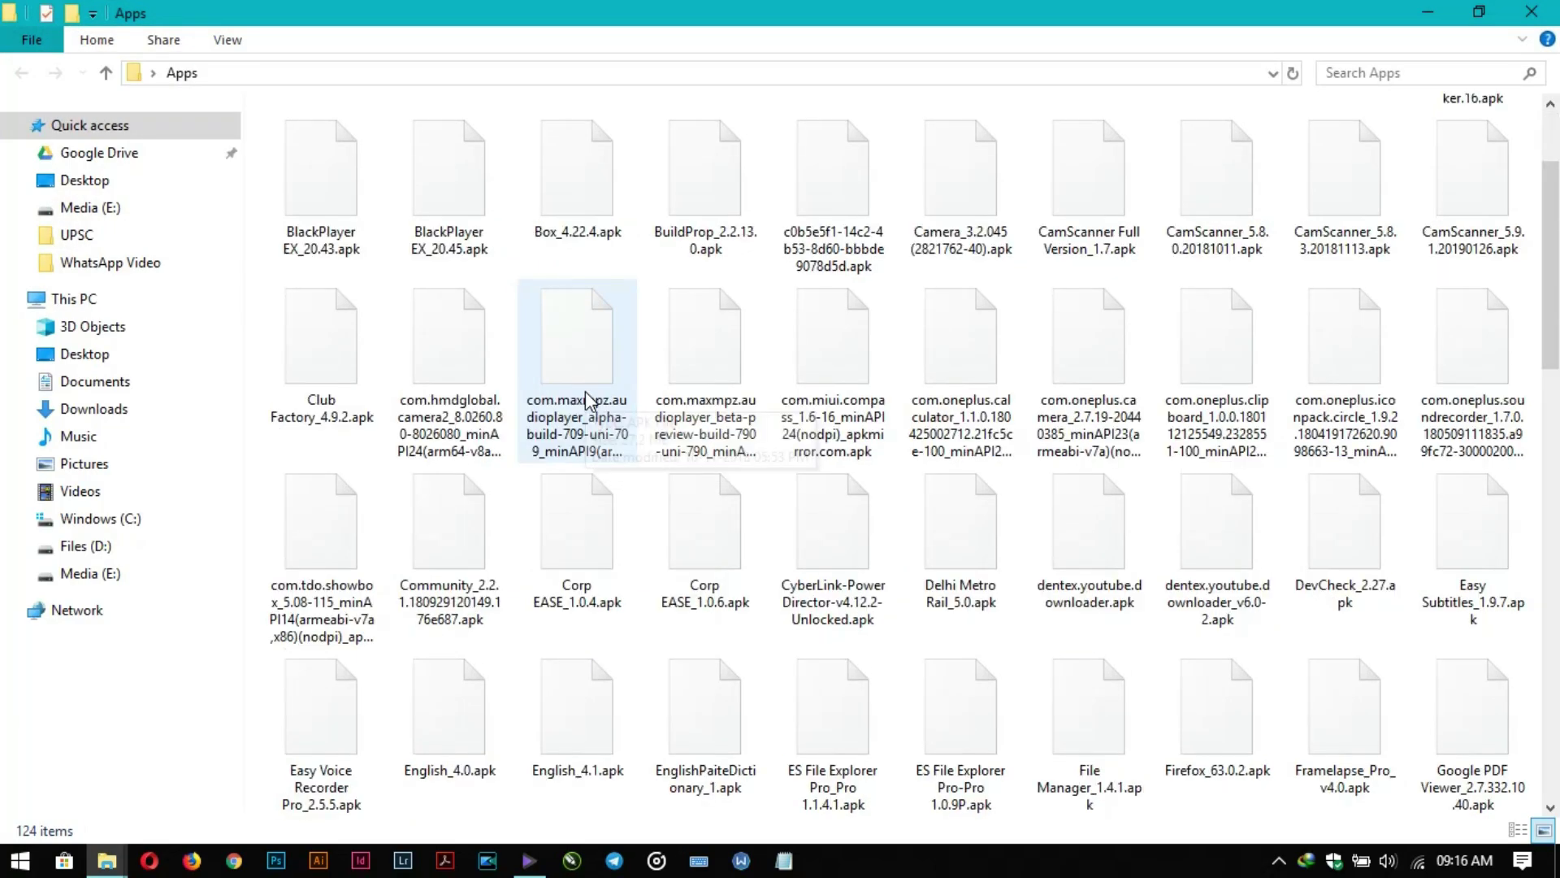
pyautogui.scroll(-4, 585, 391)
pyautogui.scroll(-2, 586, 401)
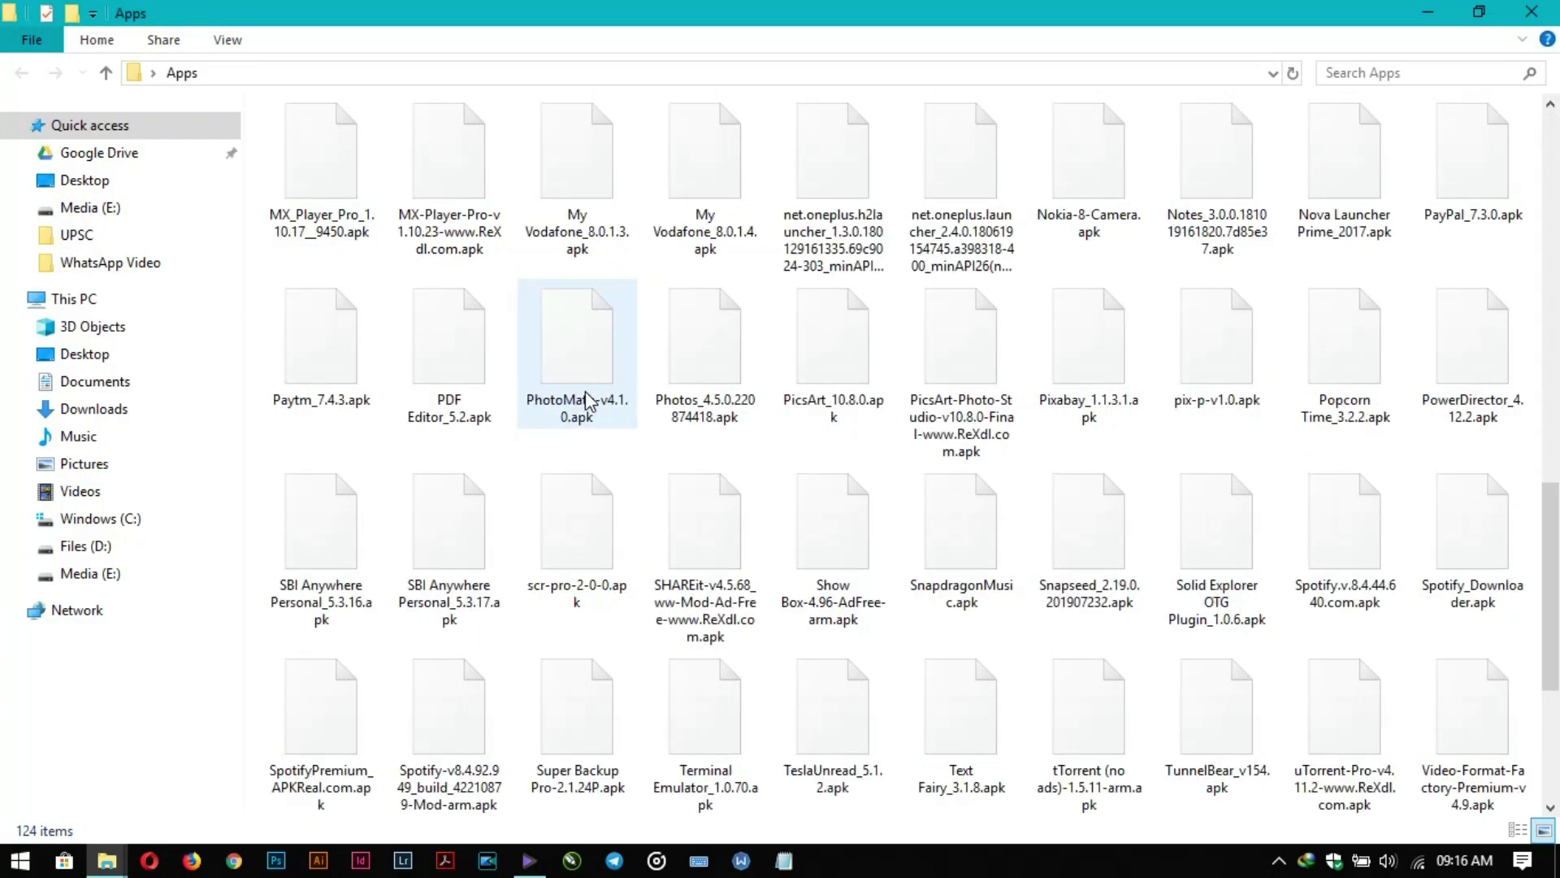
pyautogui.scroll(7, 586, 392)
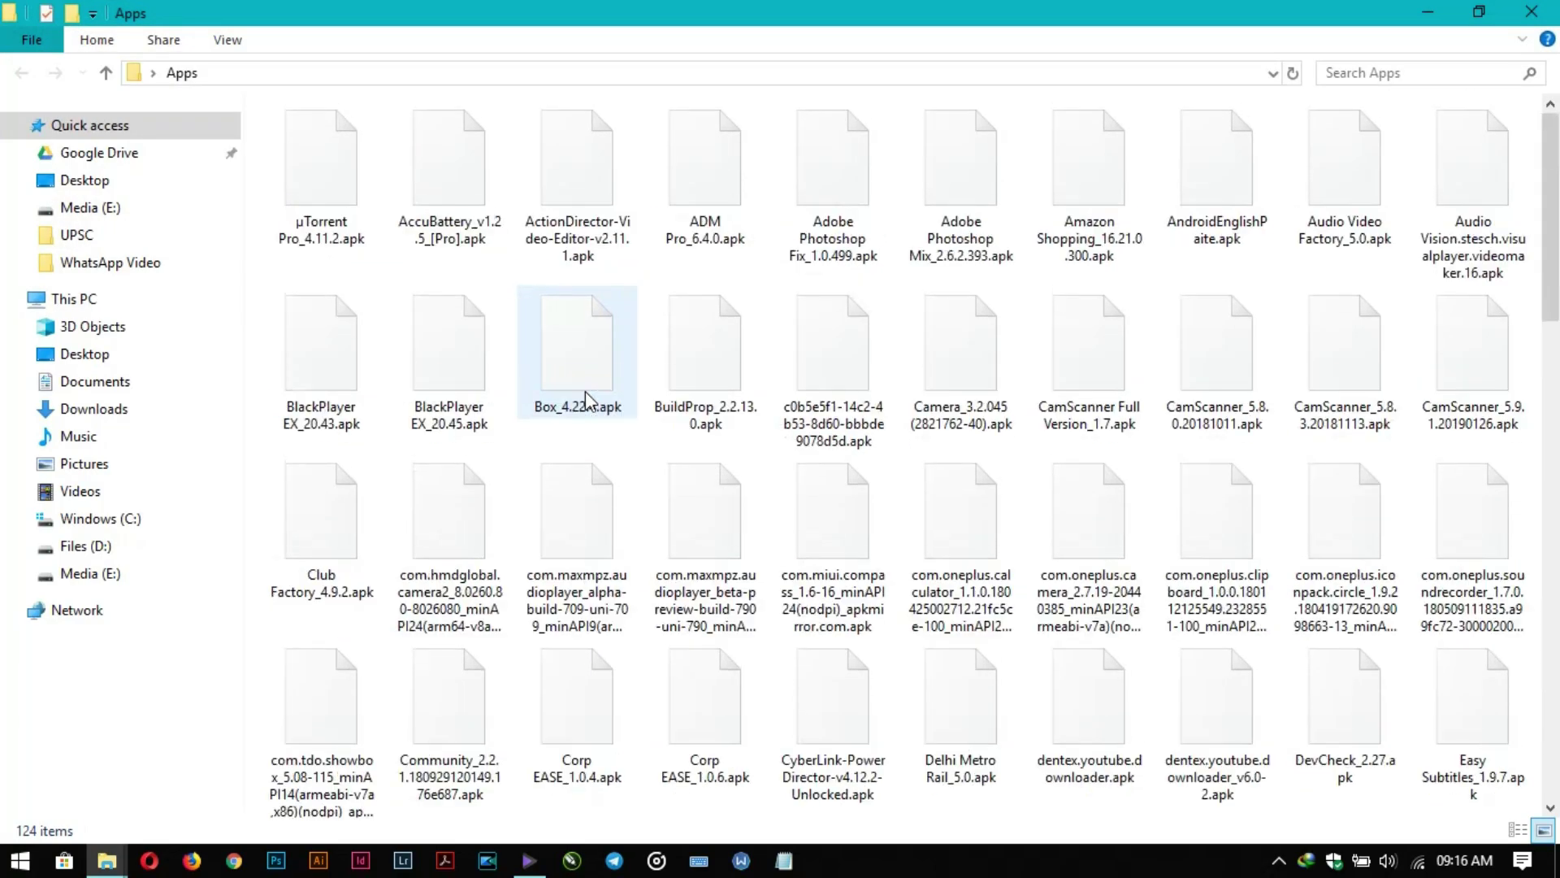
pyautogui.click(1532, 11)
# Extract the apkshellext2 zip with WinRAR and cut the extracted folder.
pyautogui.click(63, 387)
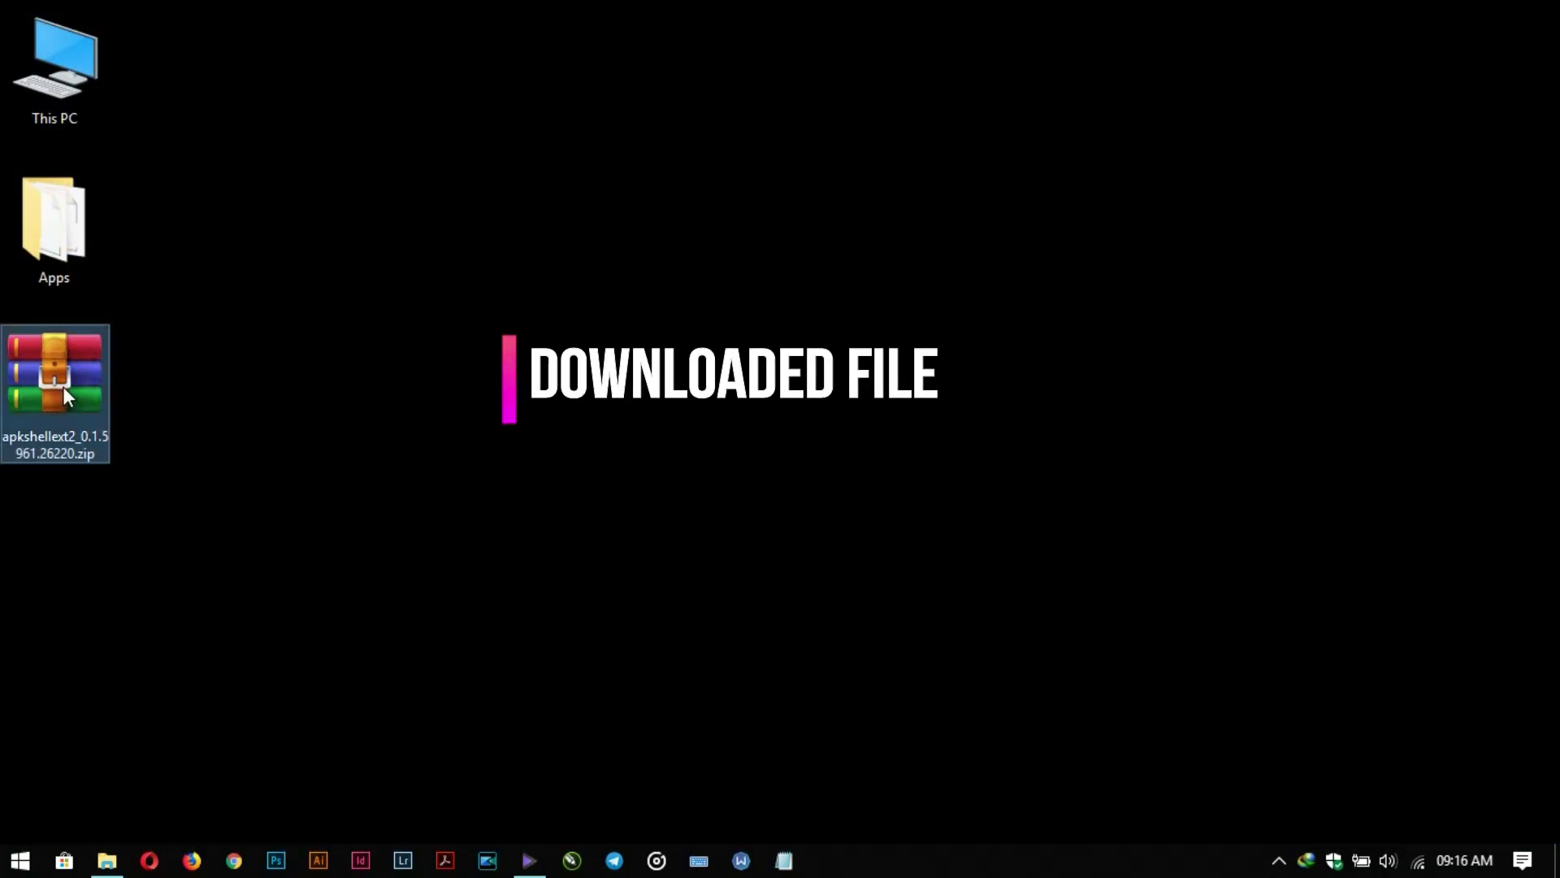
pyautogui.rightClick(62, 386)
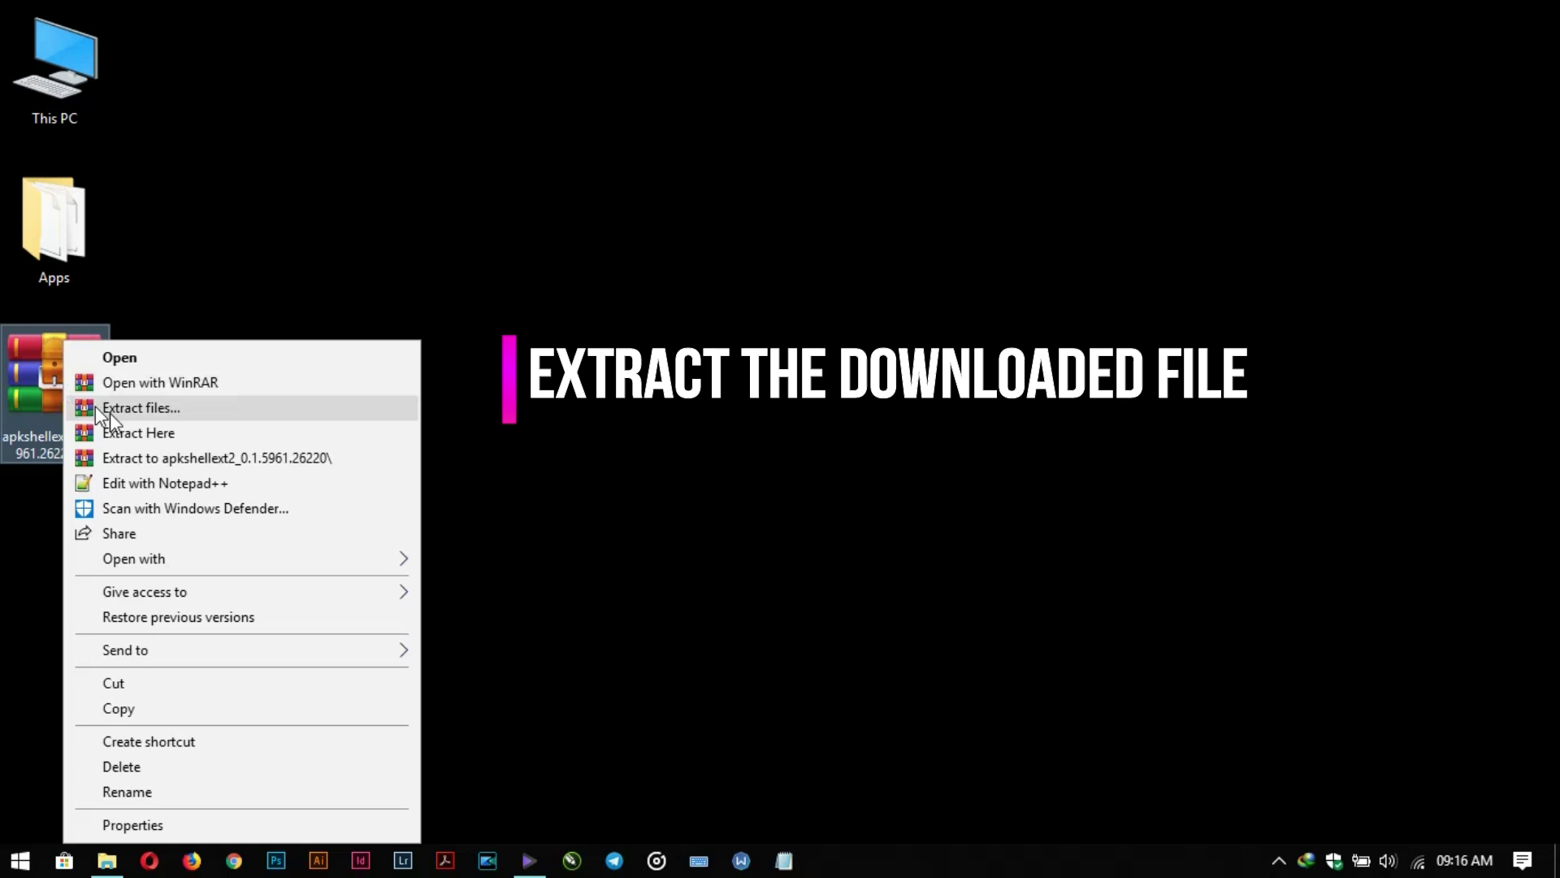
pyautogui.click(165, 460)
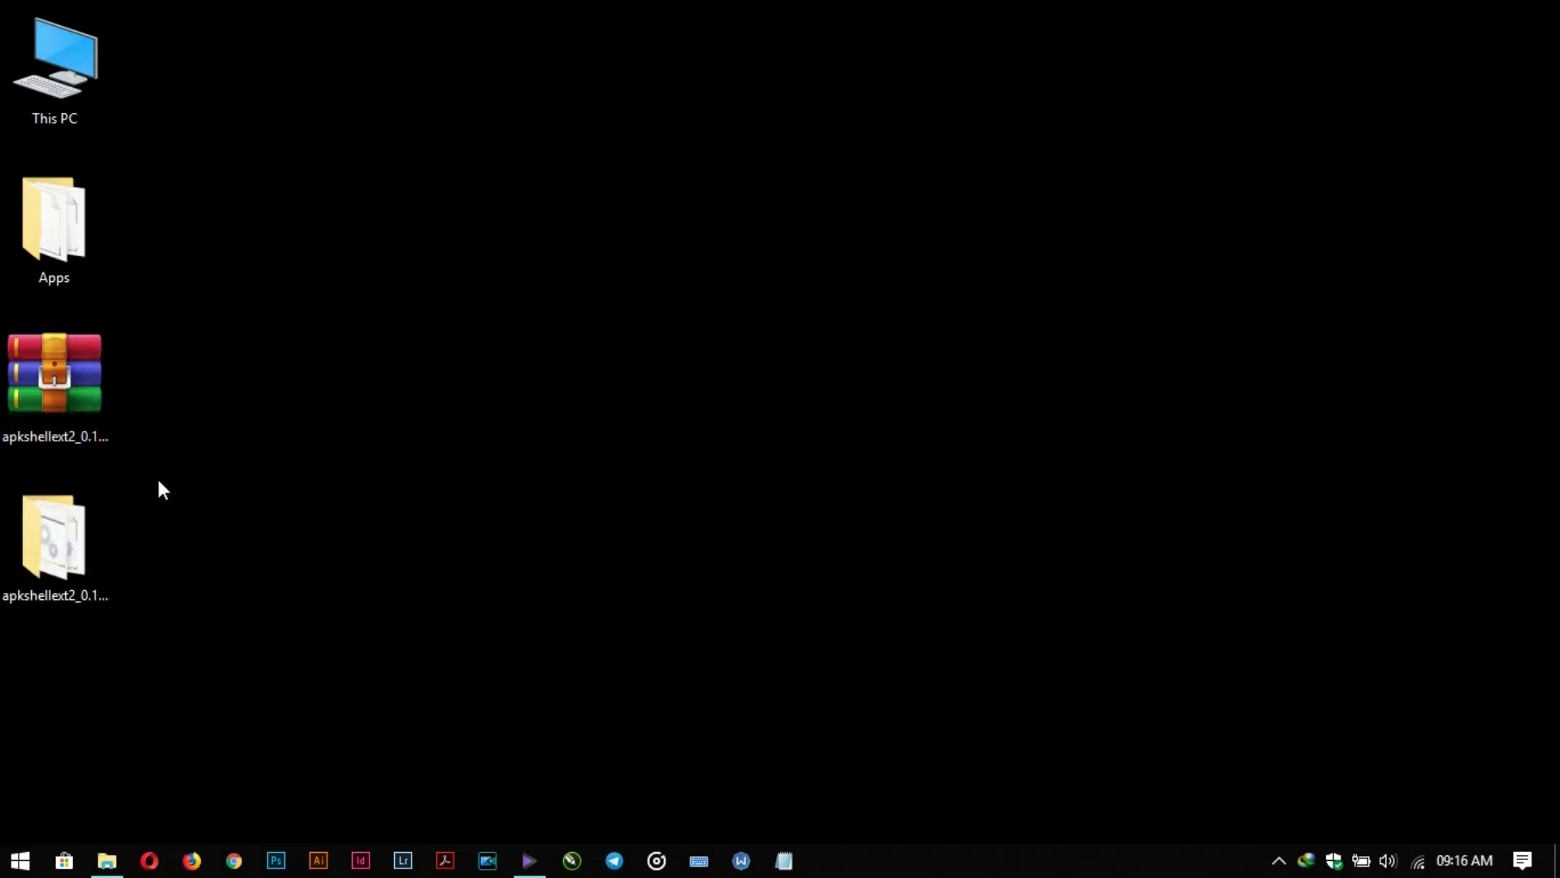
pyautogui.click(81, 556)
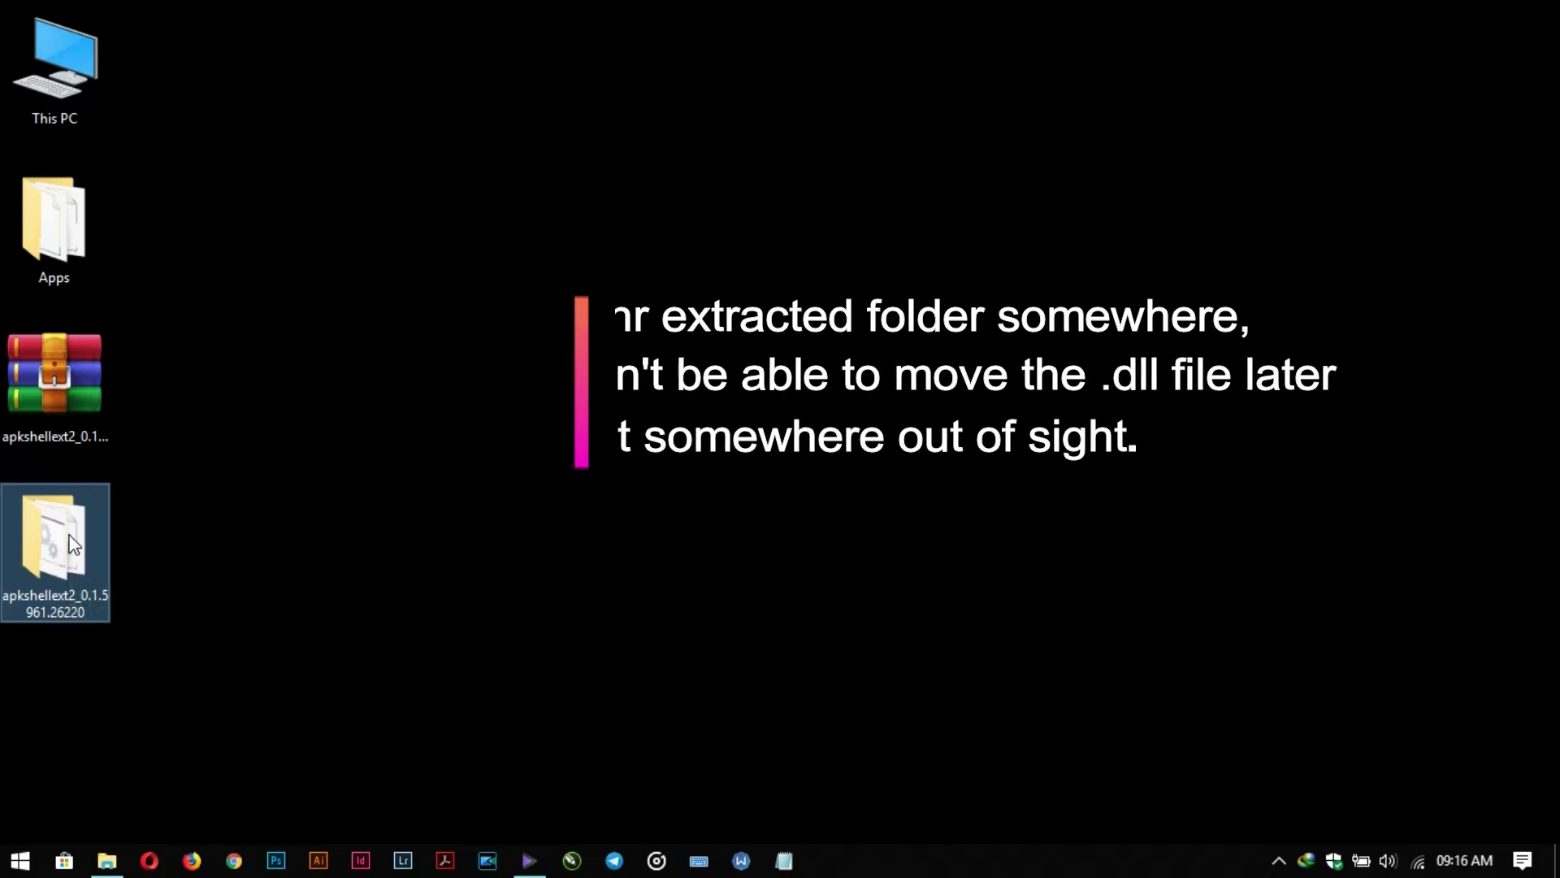
pyautogui.rightClick(71, 543)
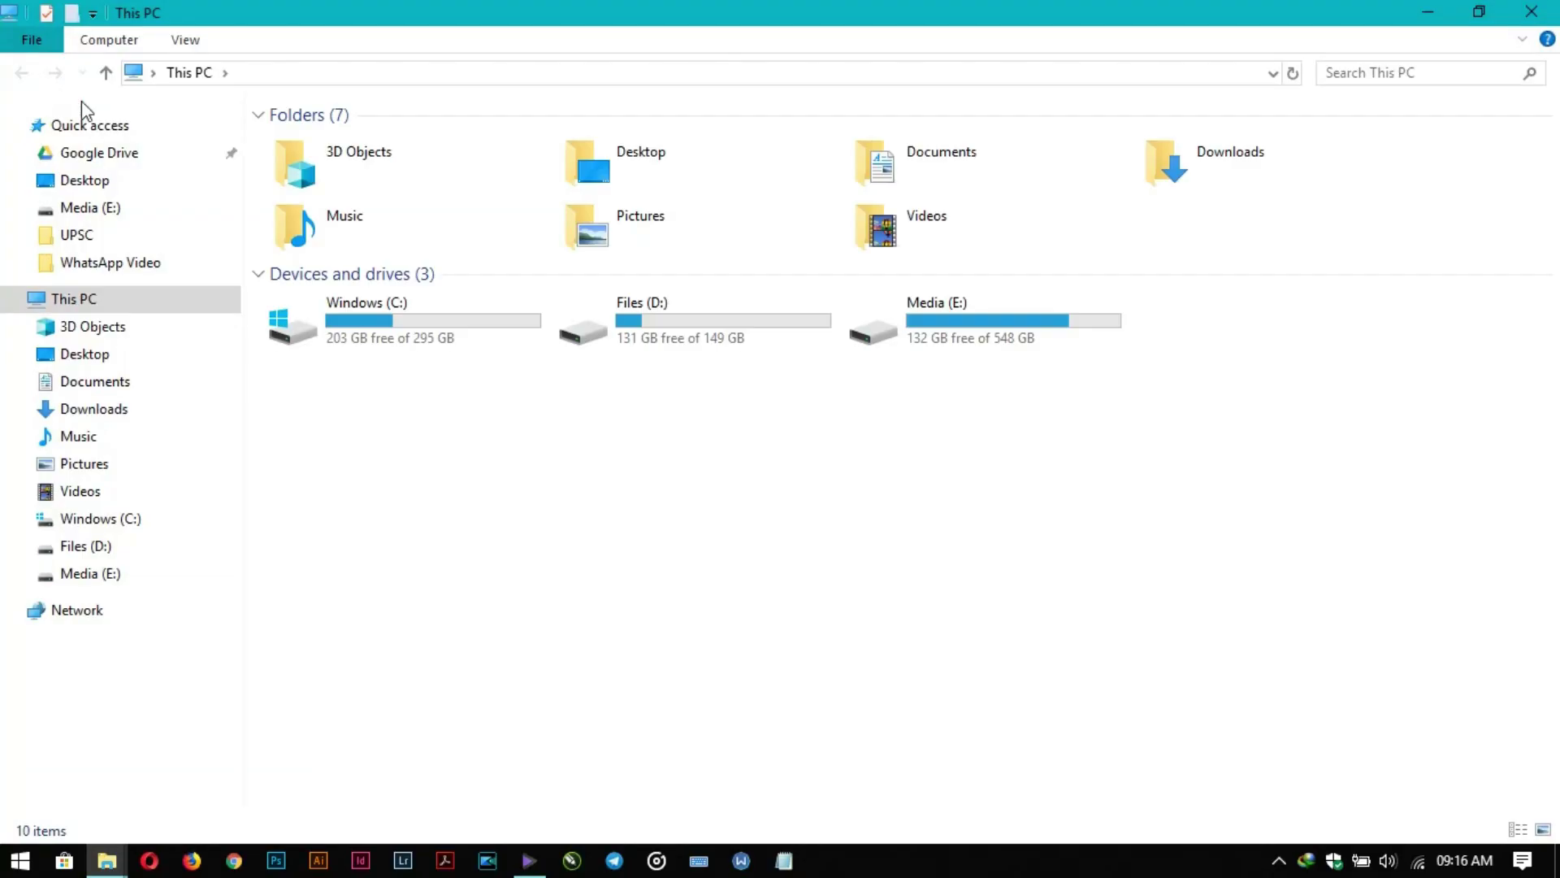
# Paste the apkshellext2_0.1.5961.26220 folder into Windows (C:) and open it.
pyautogui.doubleClick(381, 318)
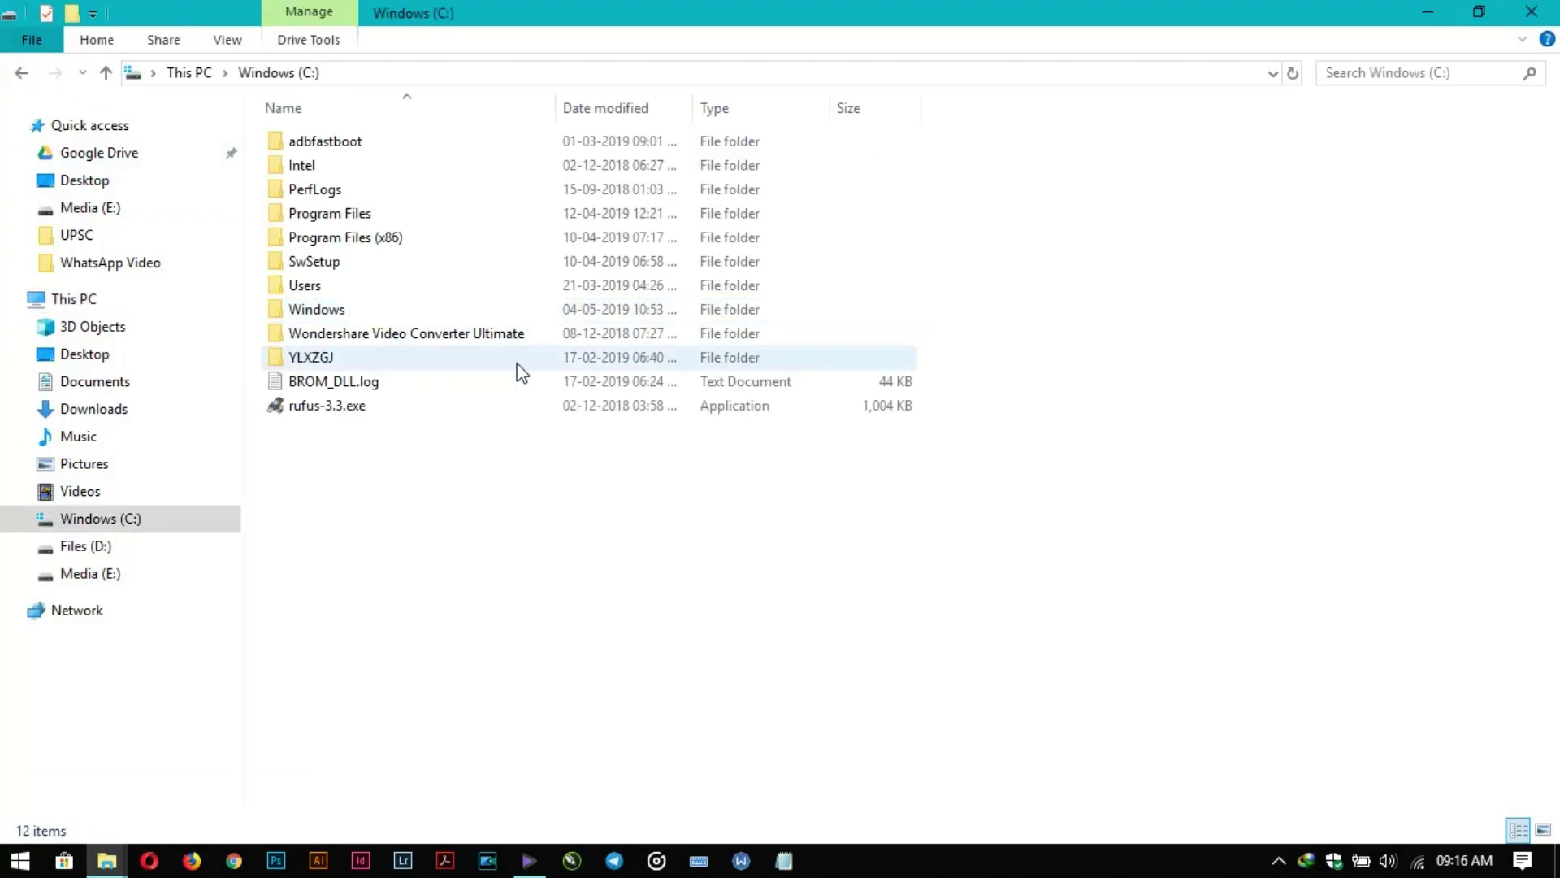
pyautogui.rightClick(558, 461)
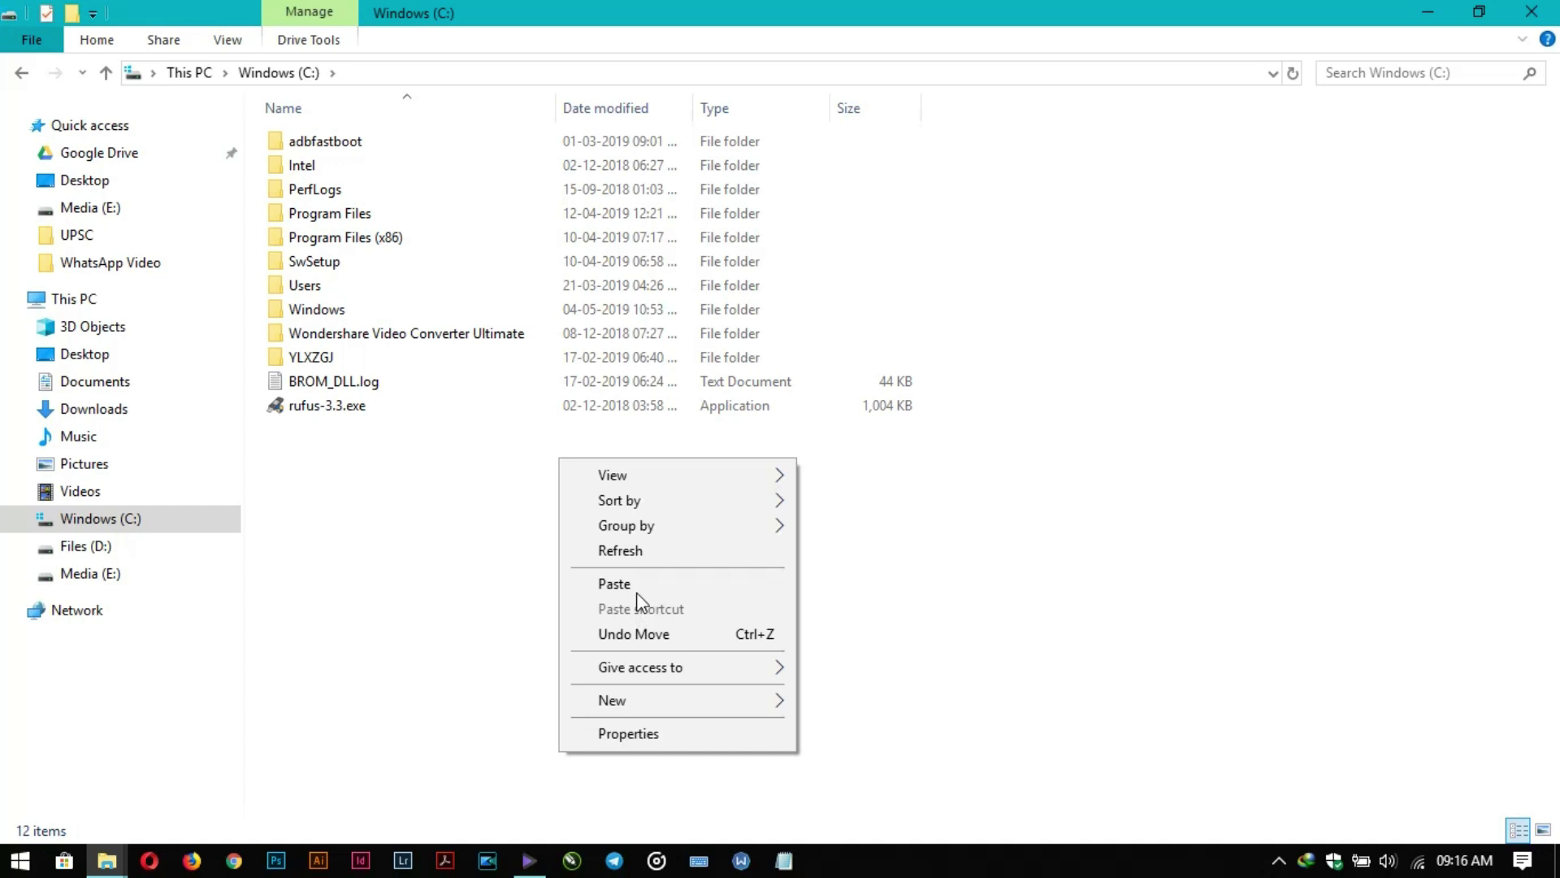
pyautogui.click(638, 584)
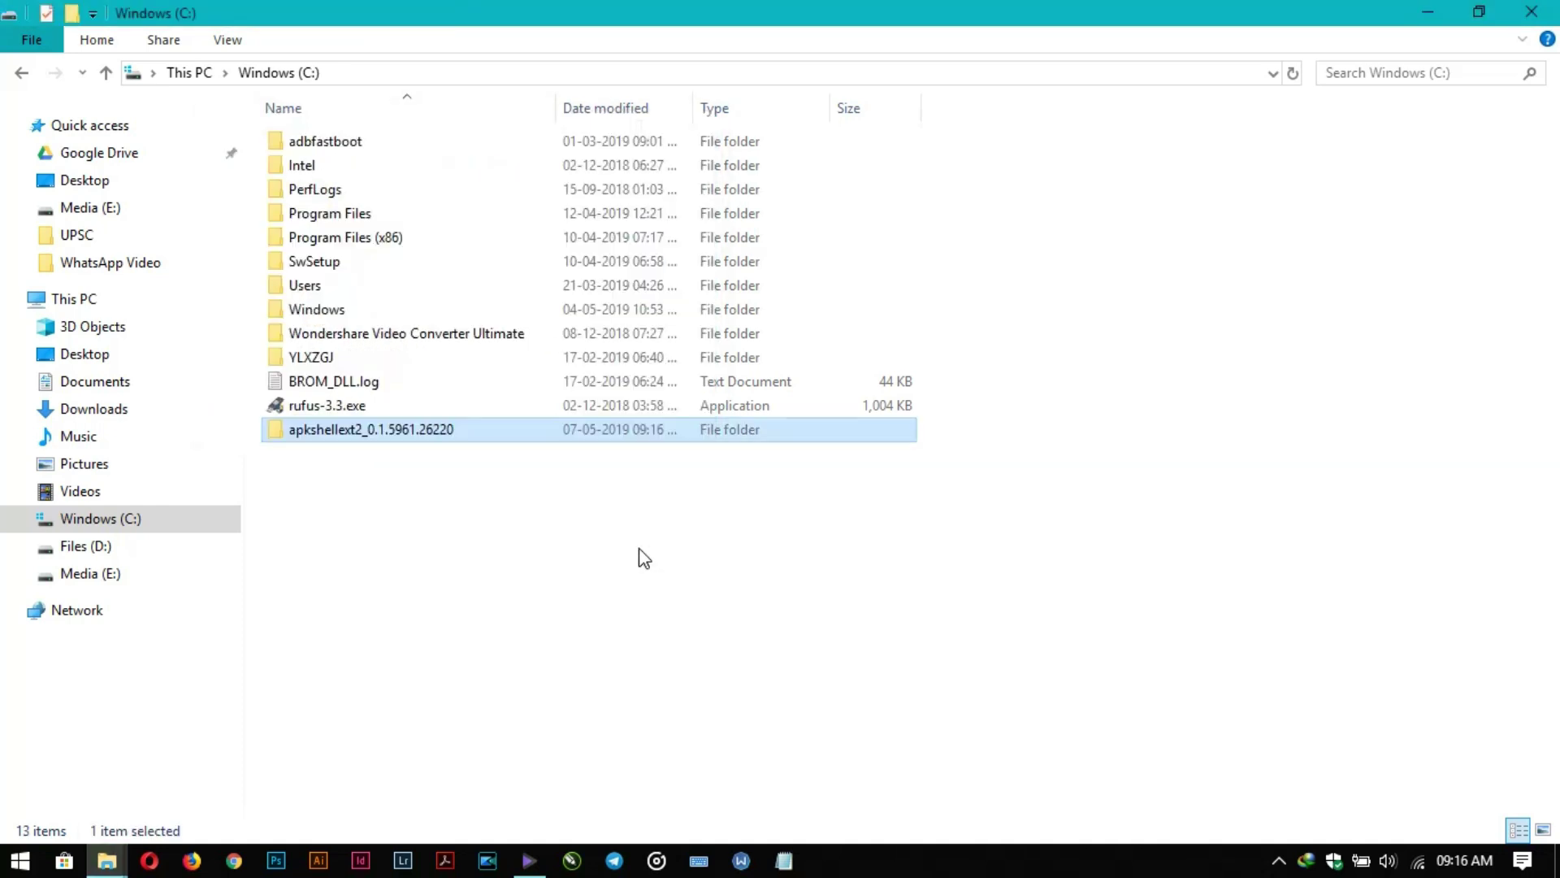
pyautogui.doubleClick(456, 434)
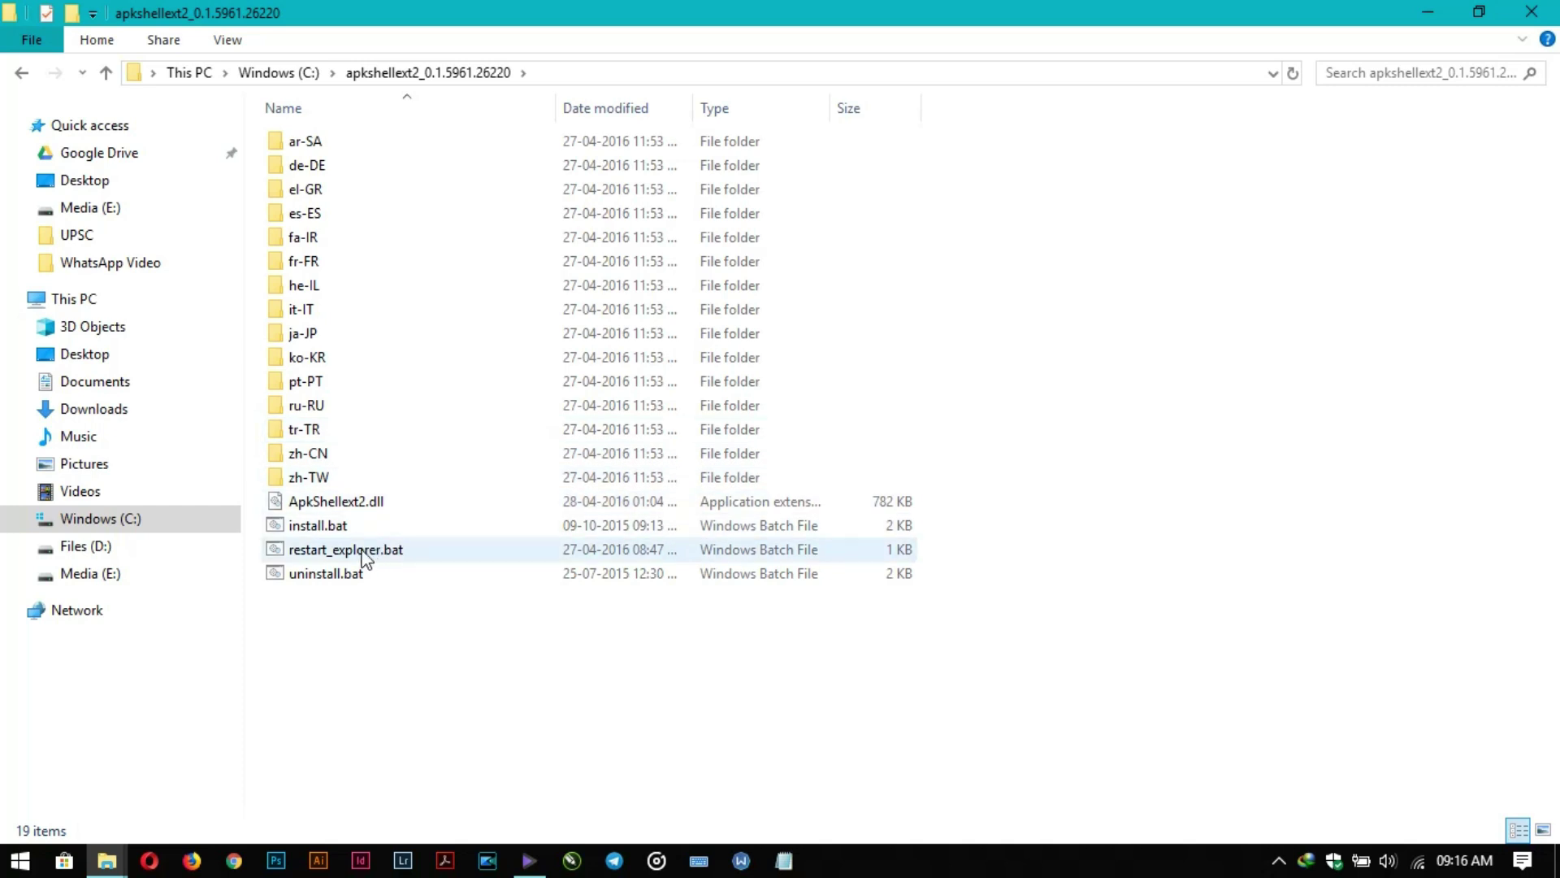
# Run install.bat as administrator and dismiss the finished command window.
pyautogui.click(360, 528)
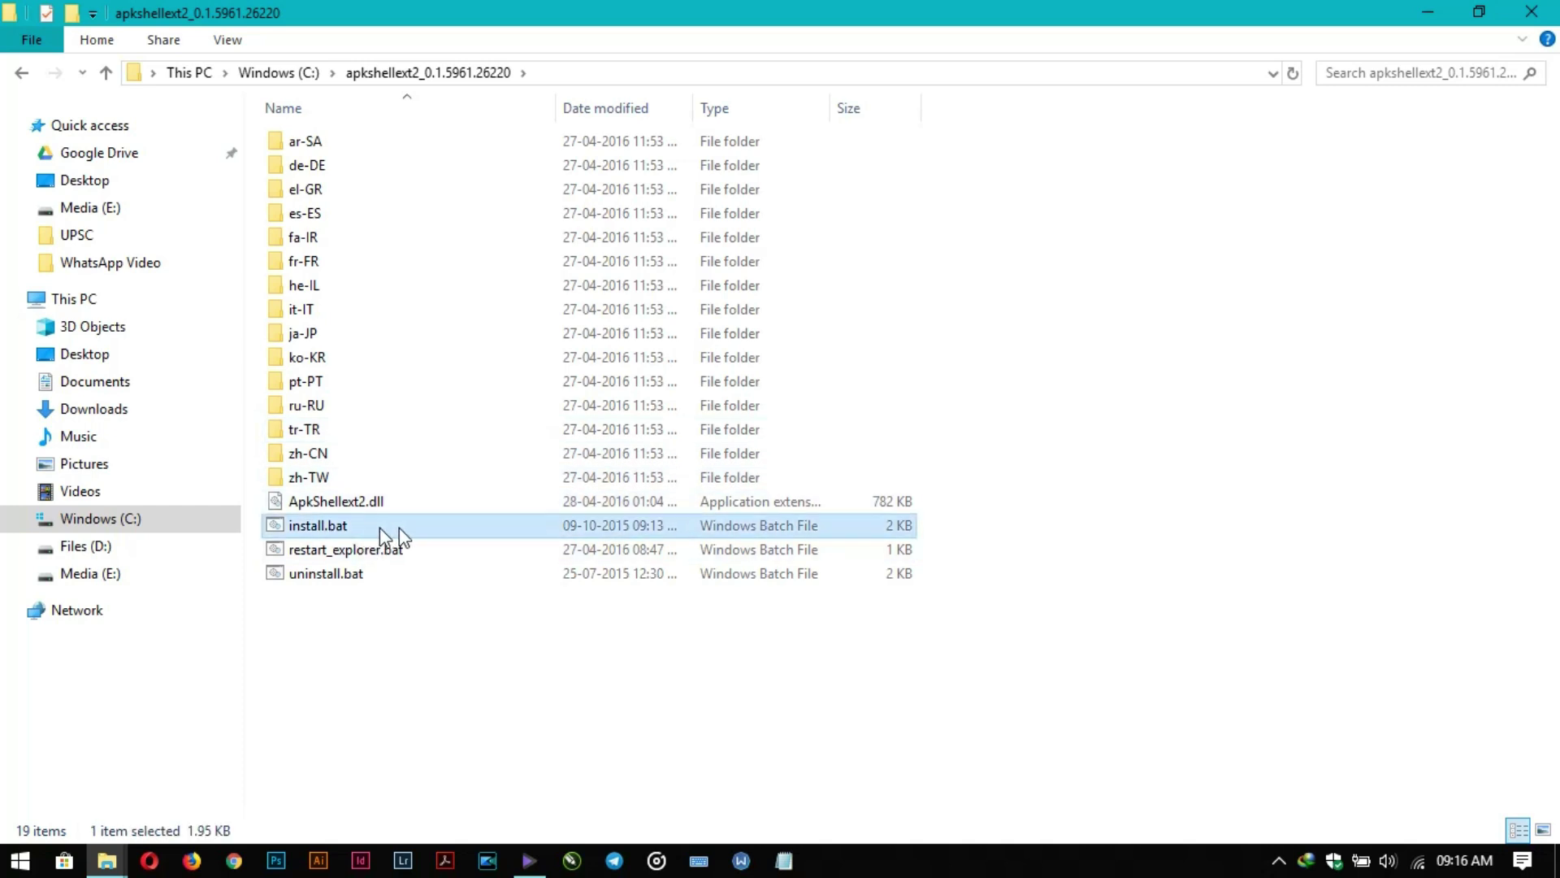
pyautogui.click(375, 575)
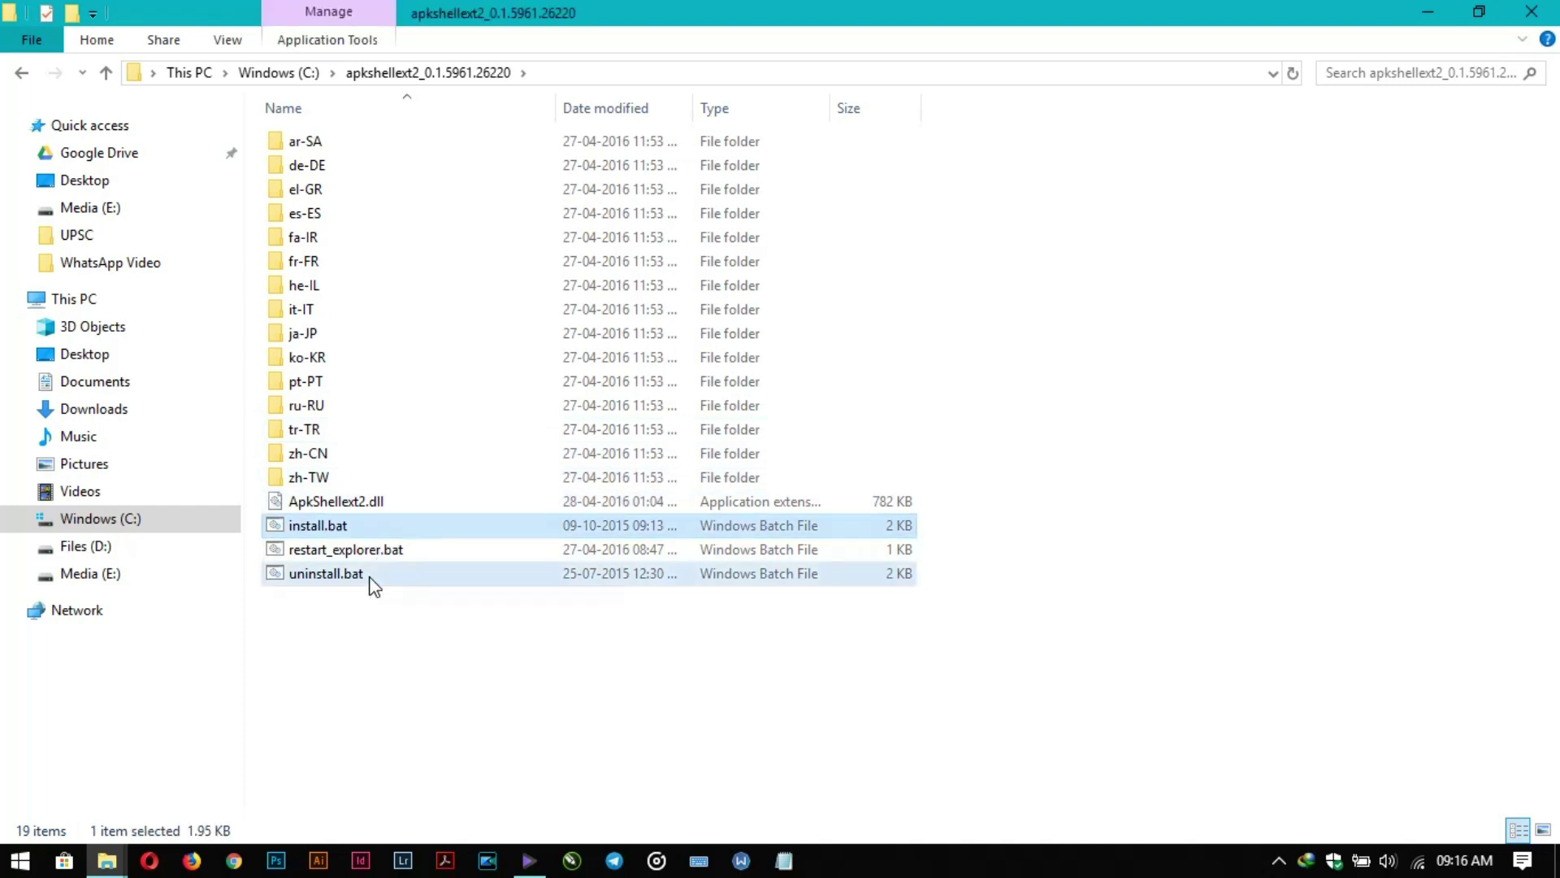
pyautogui.click(377, 525)
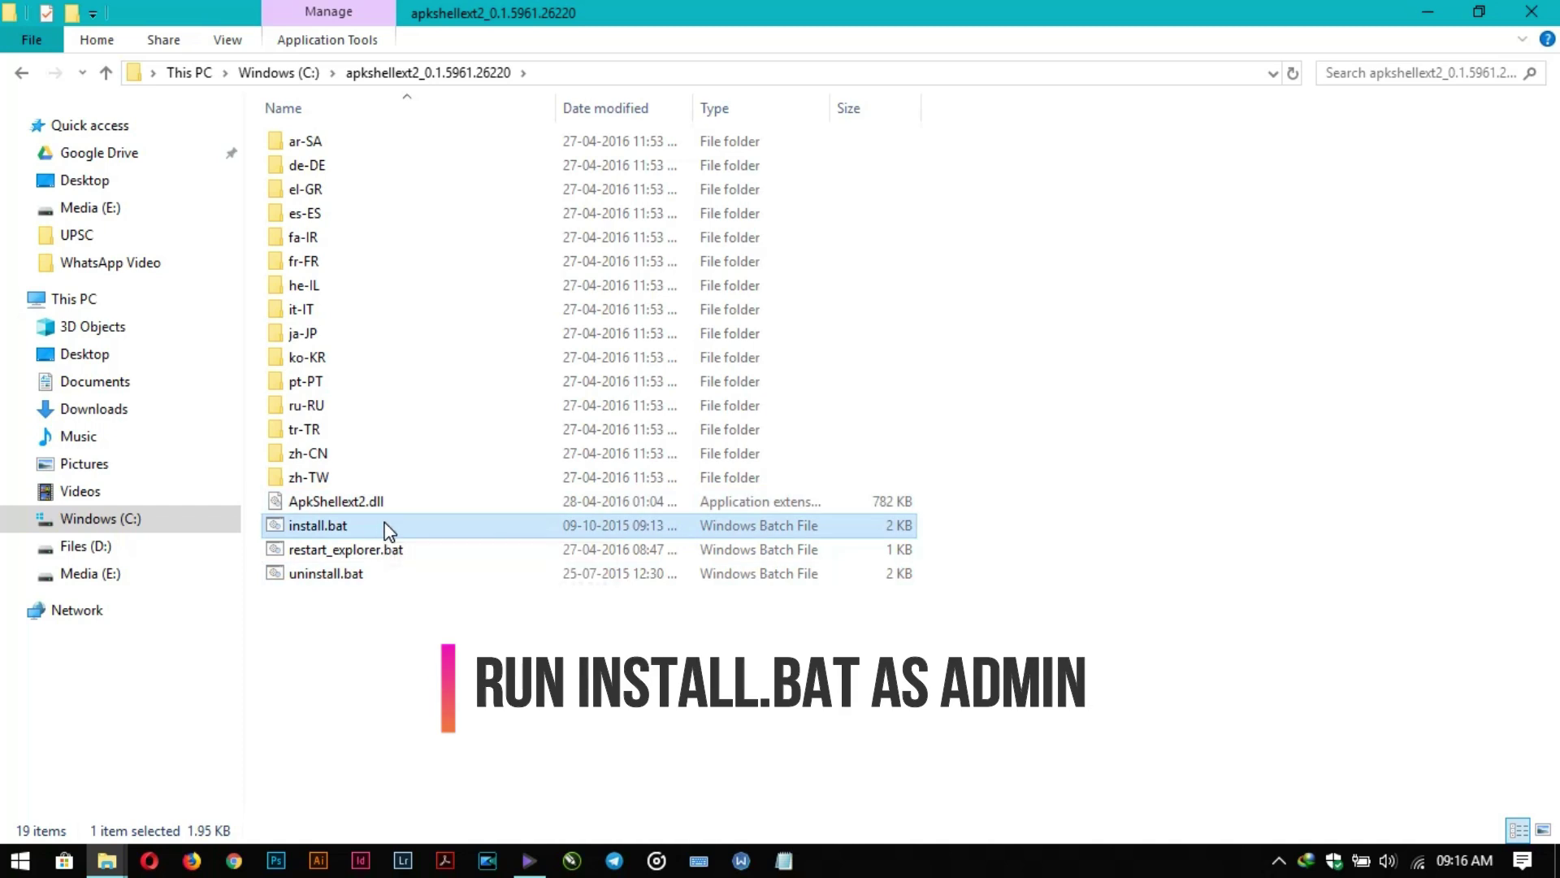
pyautogui.rightClick(388, 532)
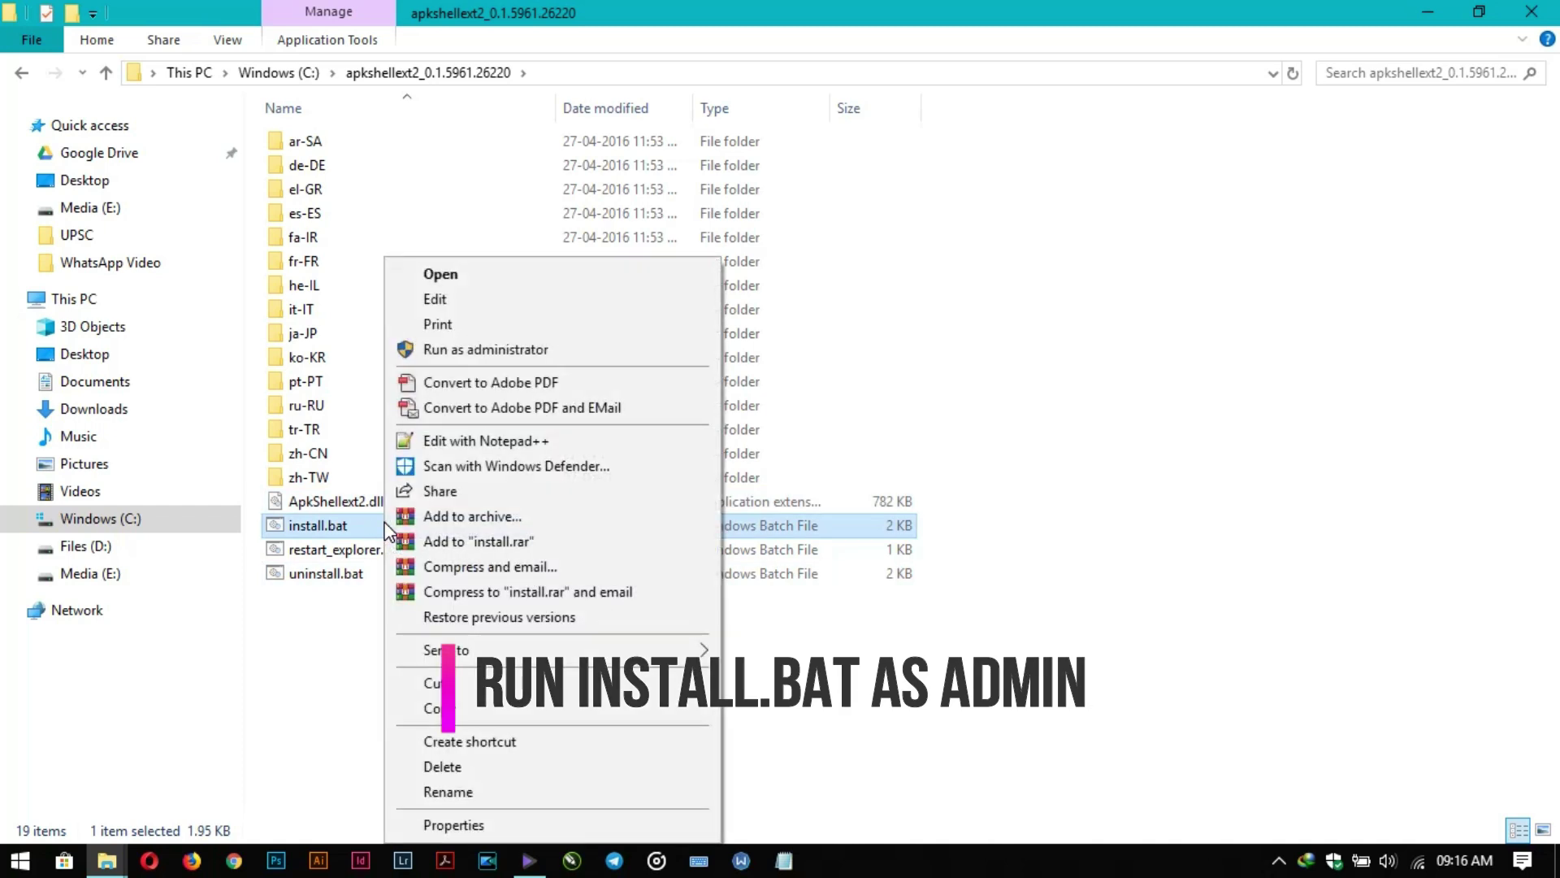
pyautogui.click(483, 351)
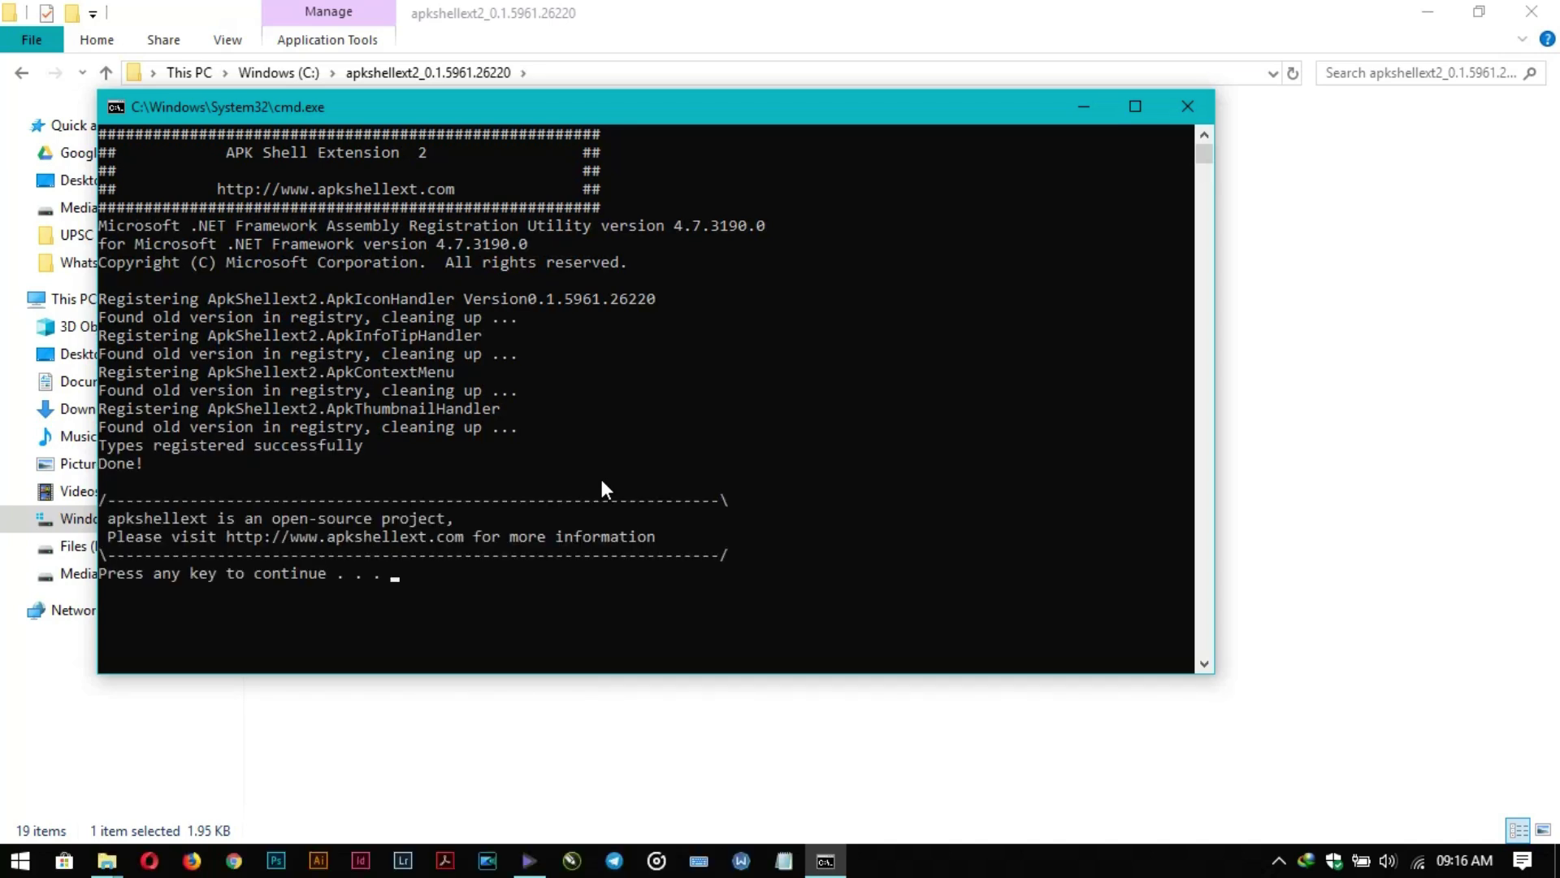
pyautogui.press('Return')
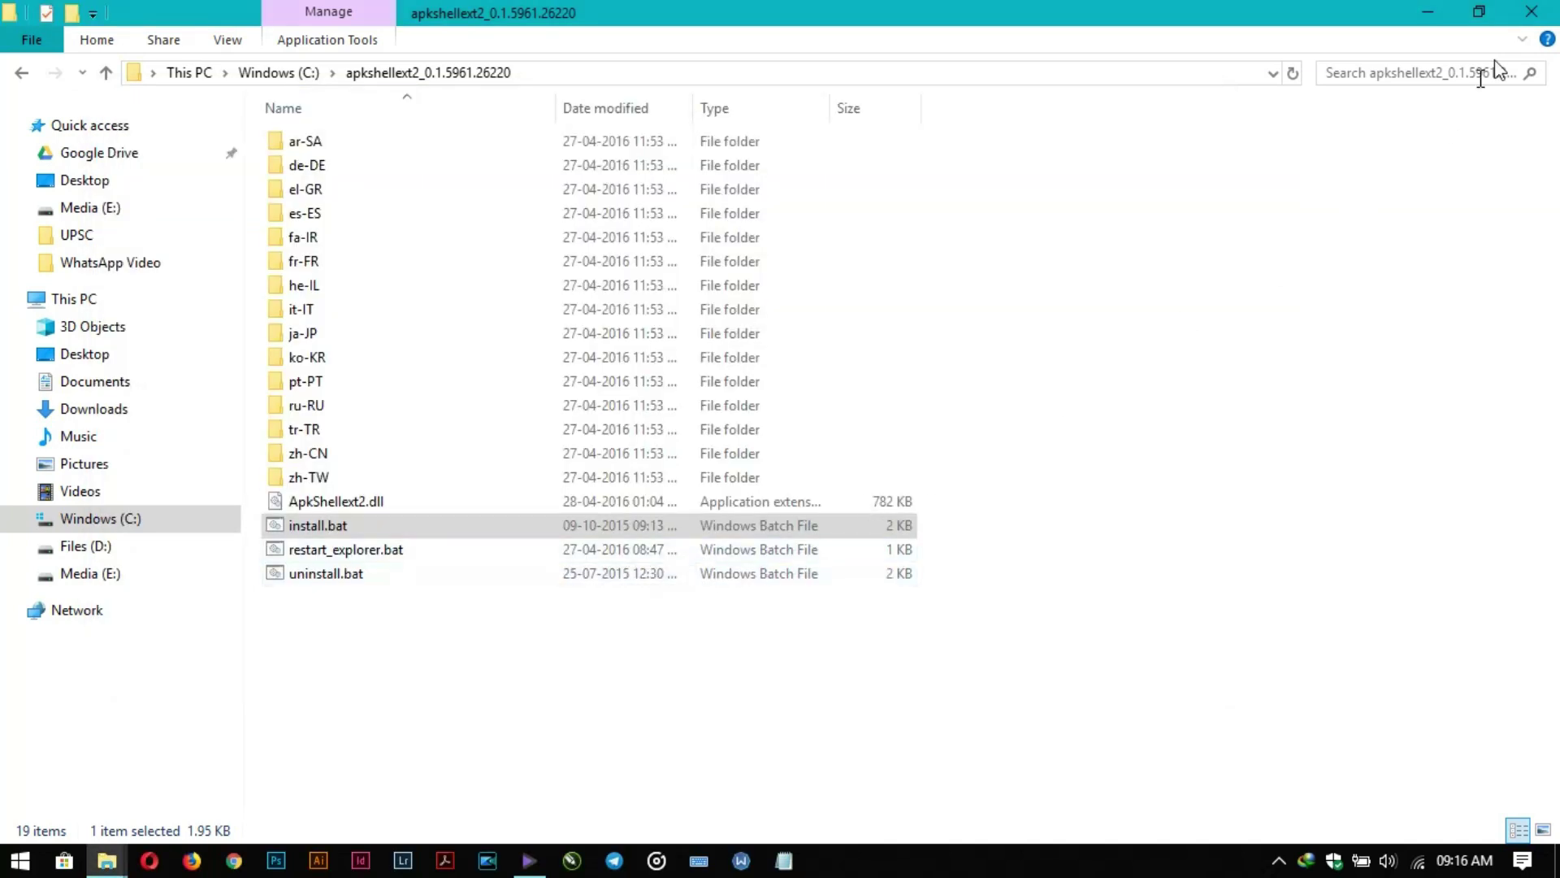
# Reopen the Apps folder and switch it to Medium icons to show the app icons.
pyautogui.click(1526, 15)
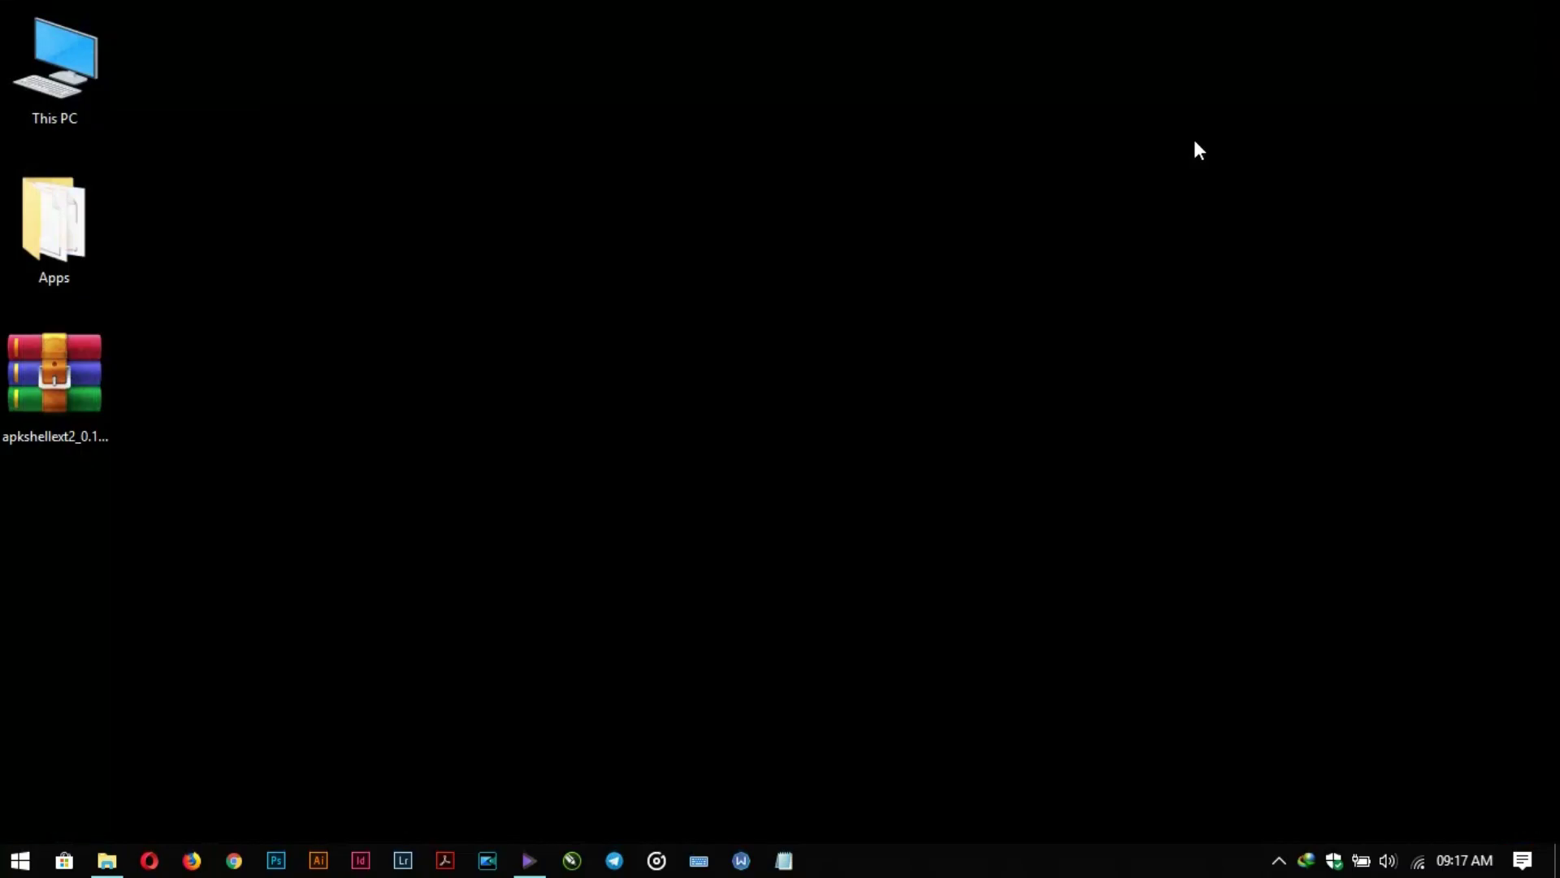
pyautogui.doubleClick(78, 239)
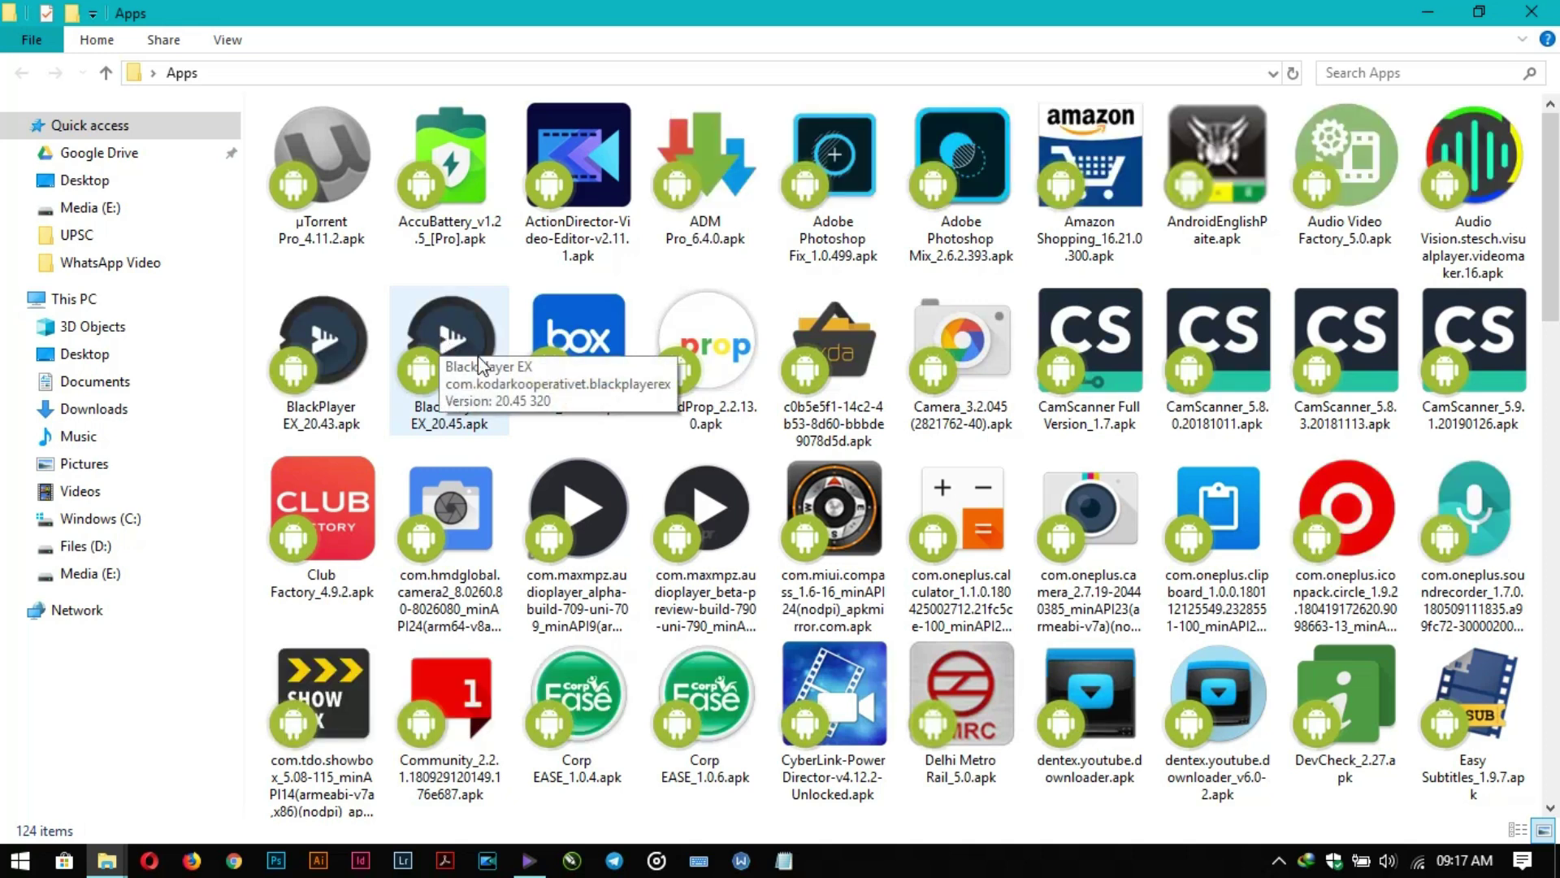
pyautogui.scroll(-10, 537, 448)
pyautogui.scroll(-5, 537, 448)
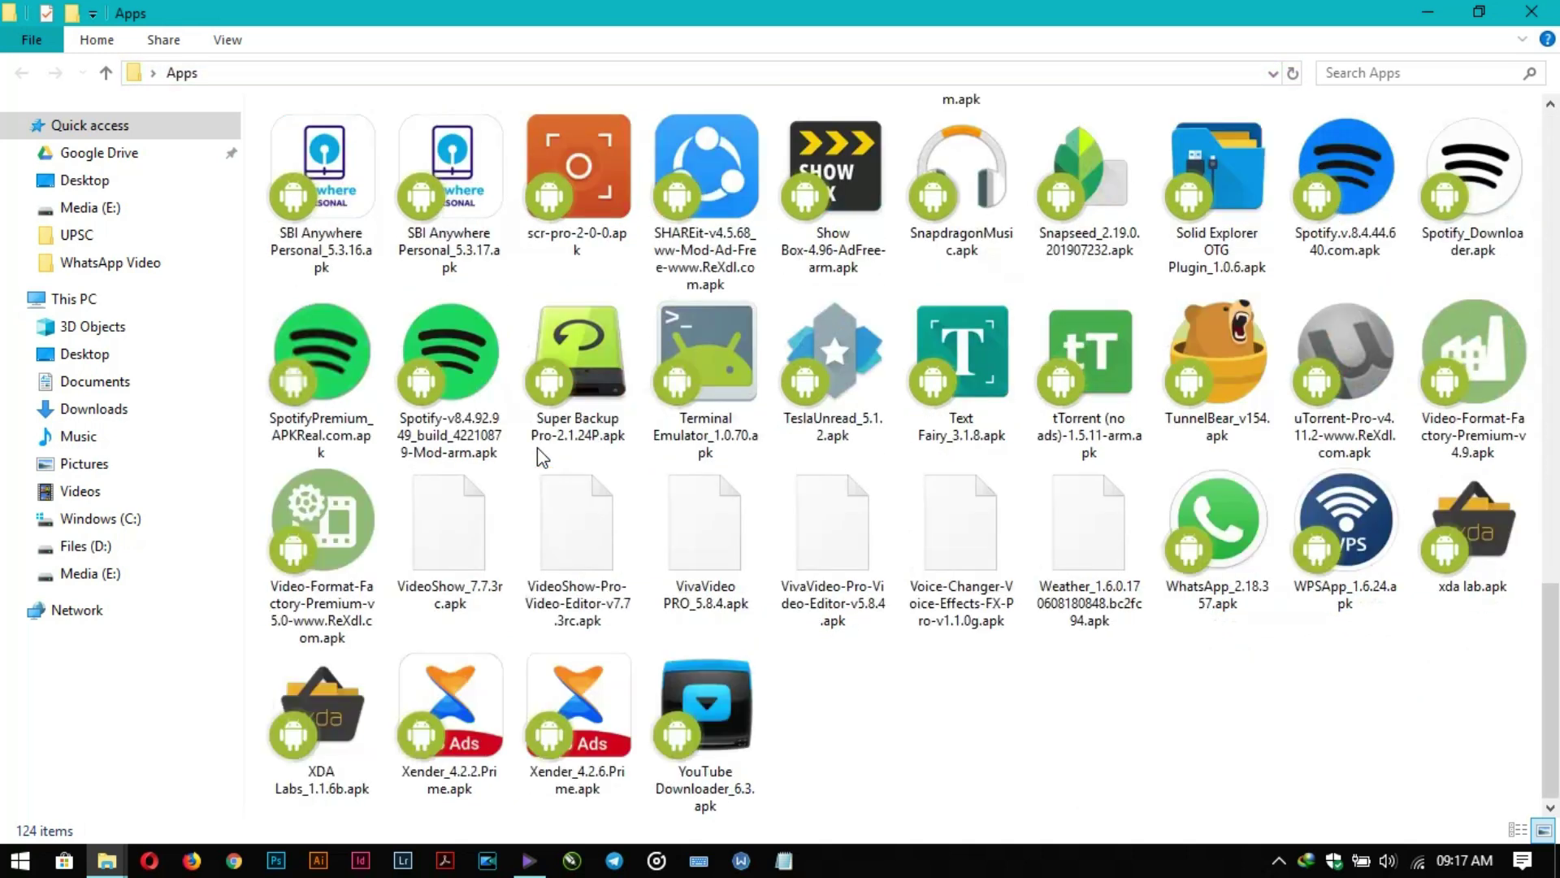
pyautogui.rightClick(898, 703)
pyautogui.moveTo(951, 392)
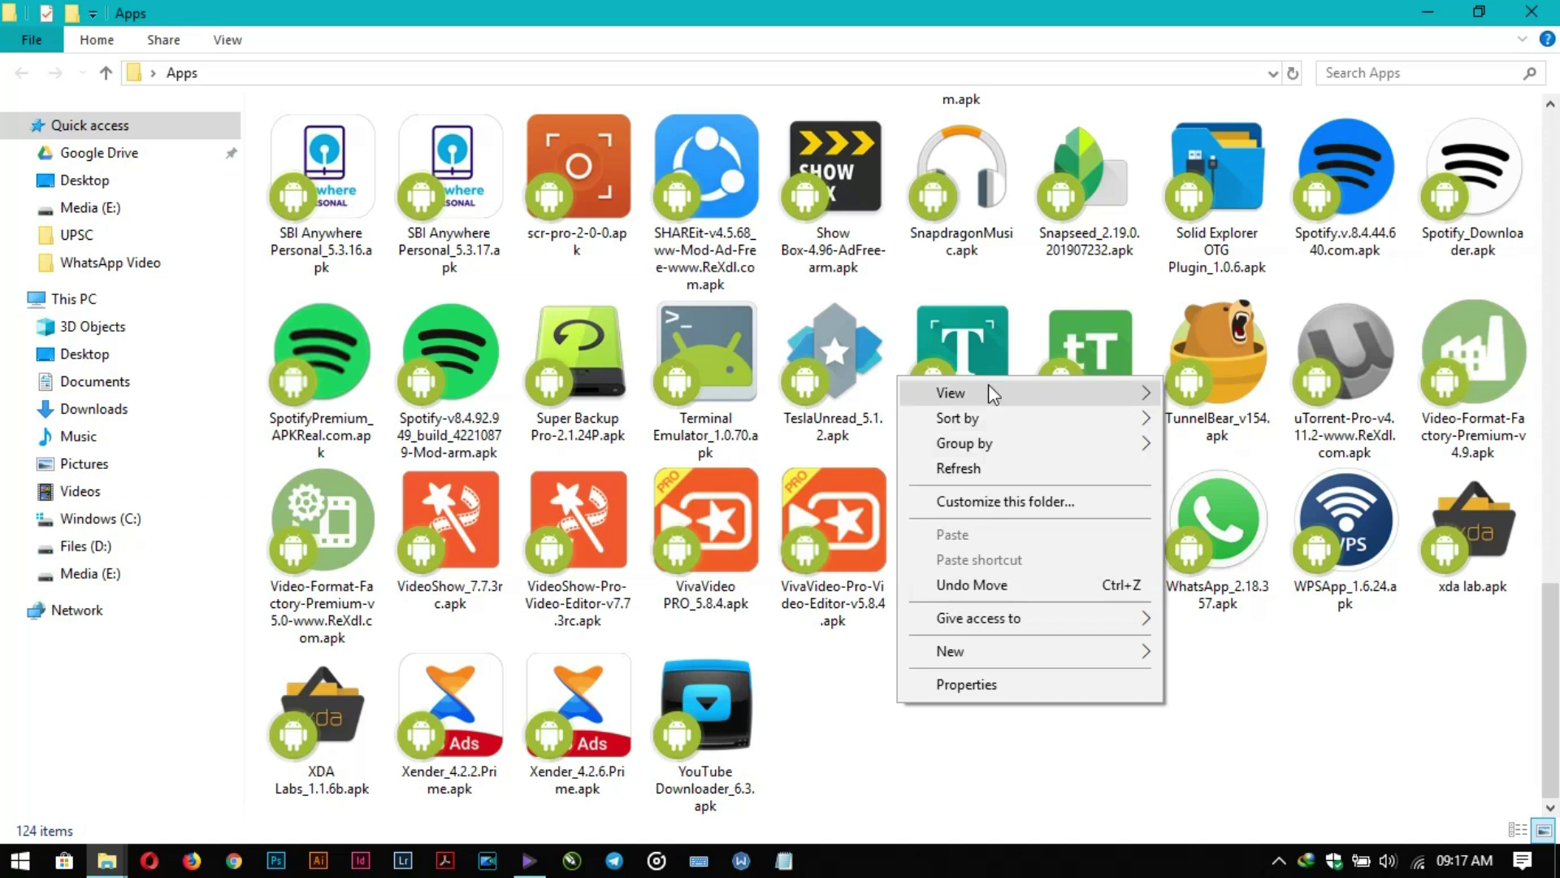
pyautogui.click(1243, 444)
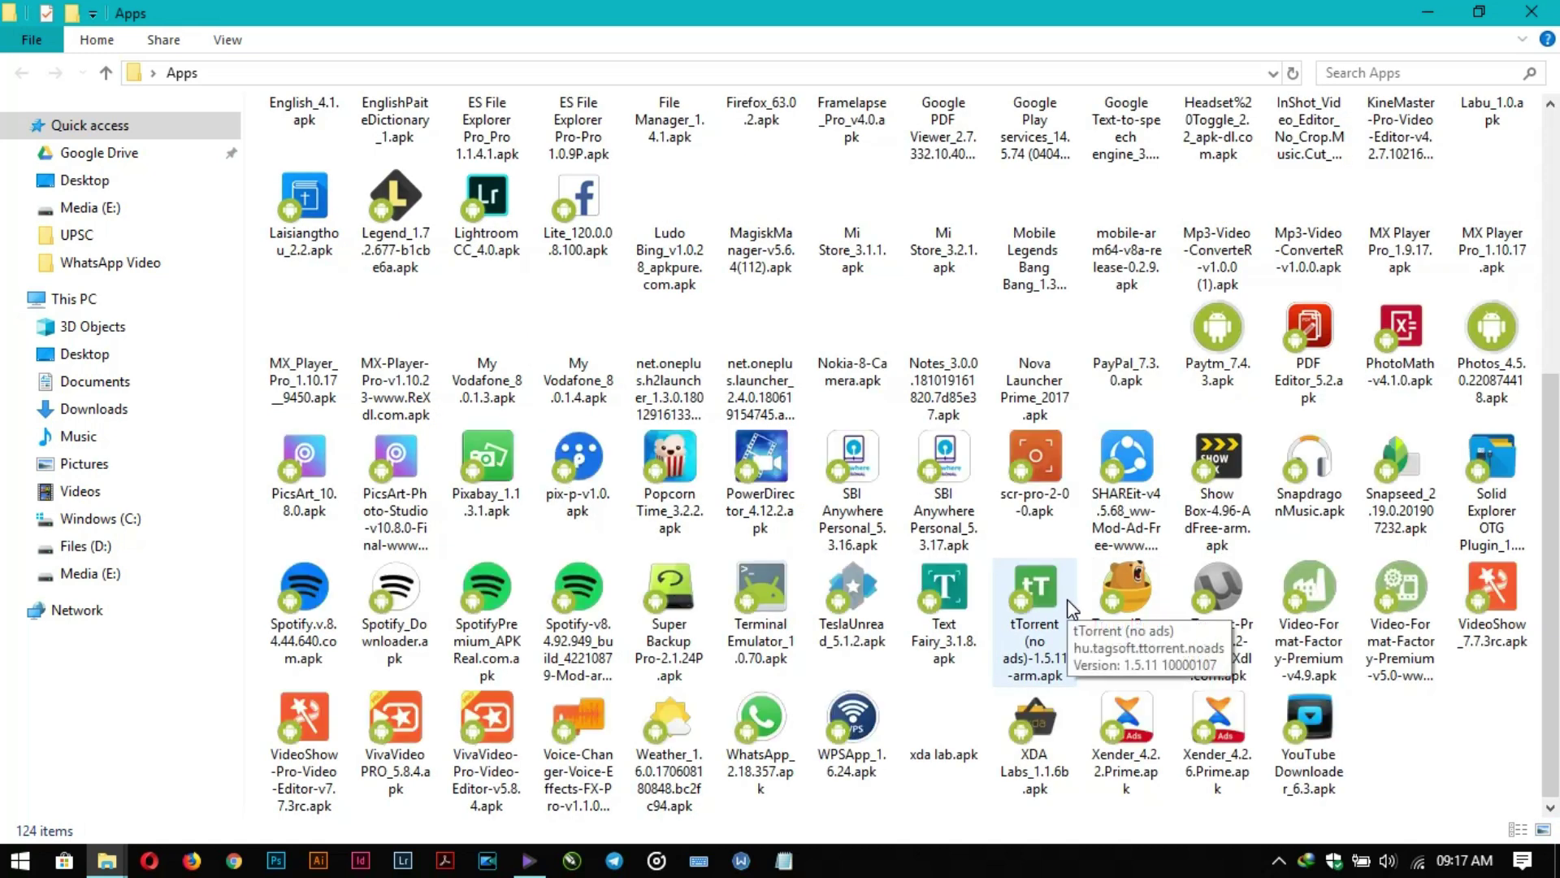
pyautogui.scroll(3, 1066, 599)
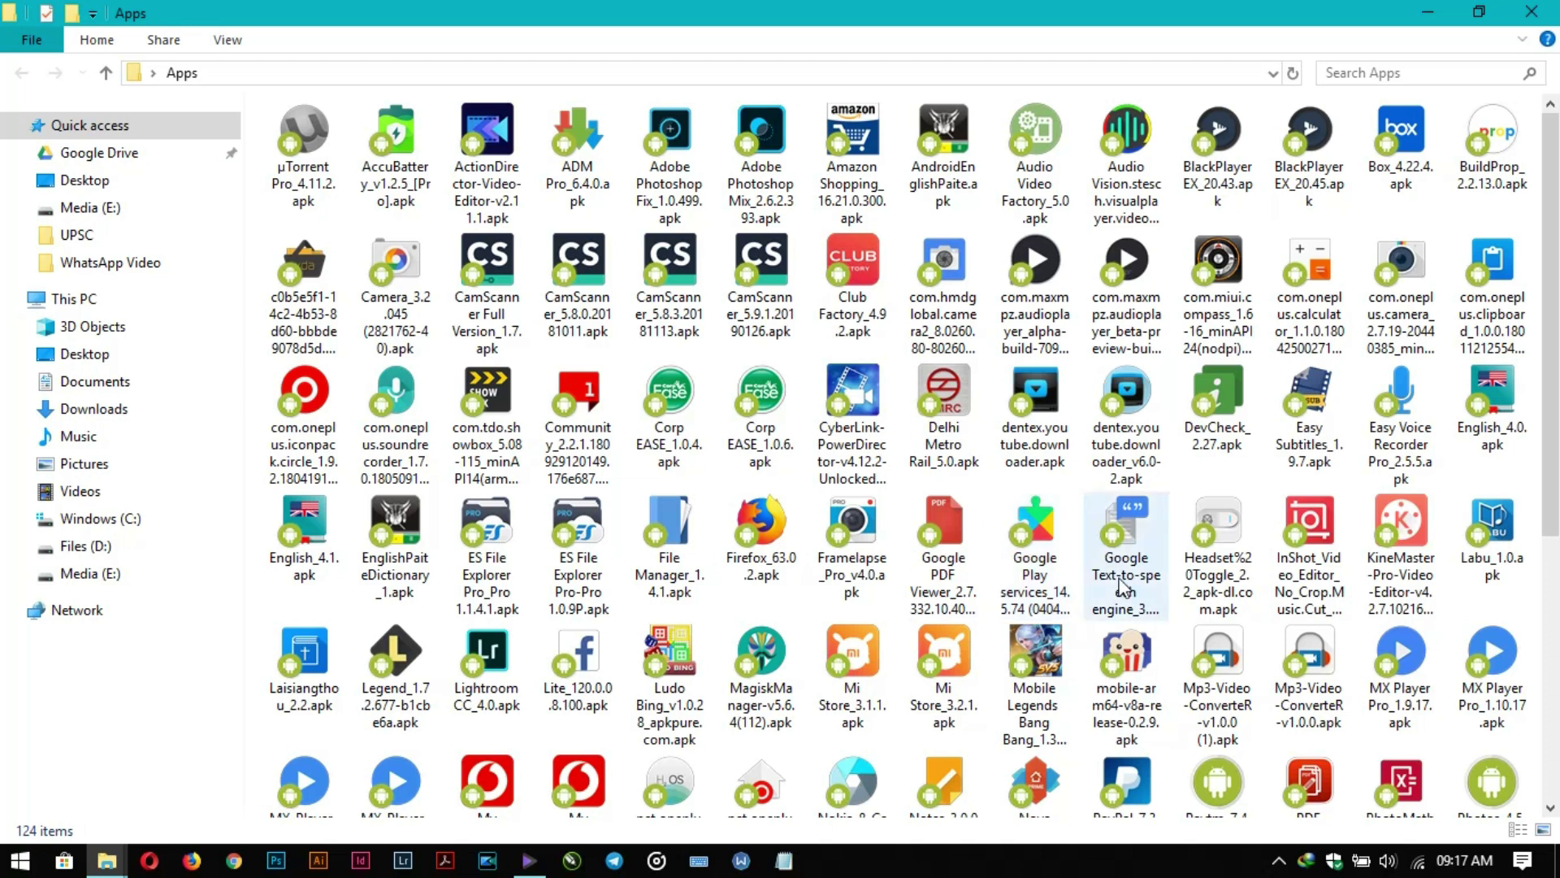